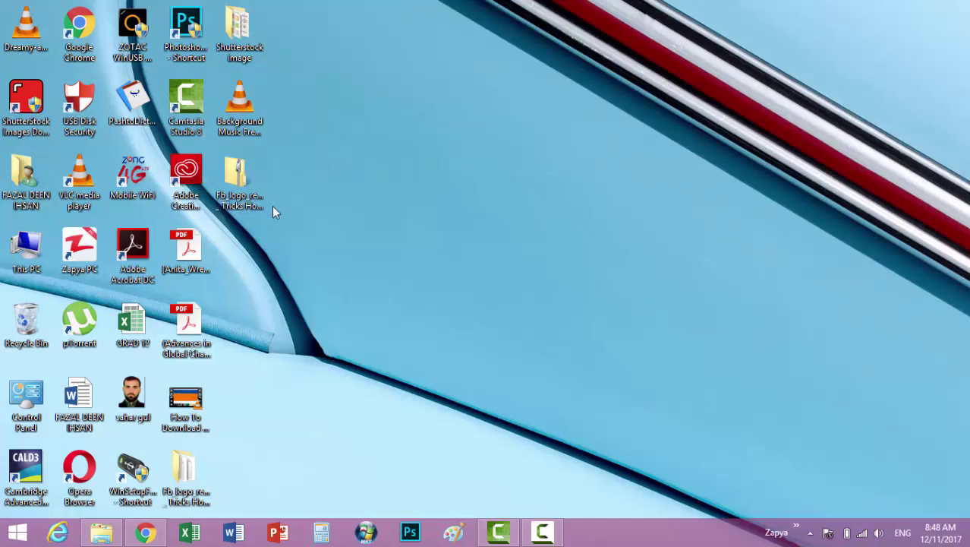
click(243, 189)
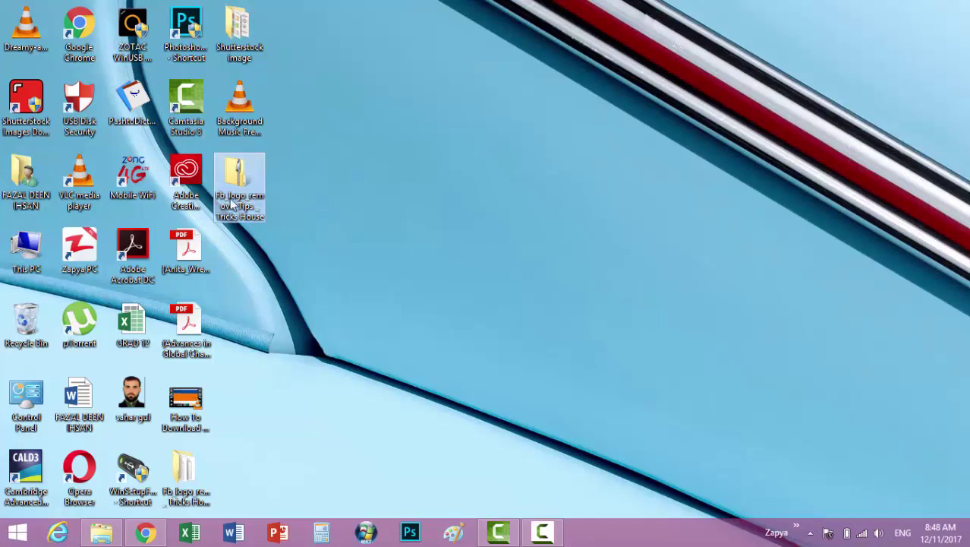
right_click(424, 172)
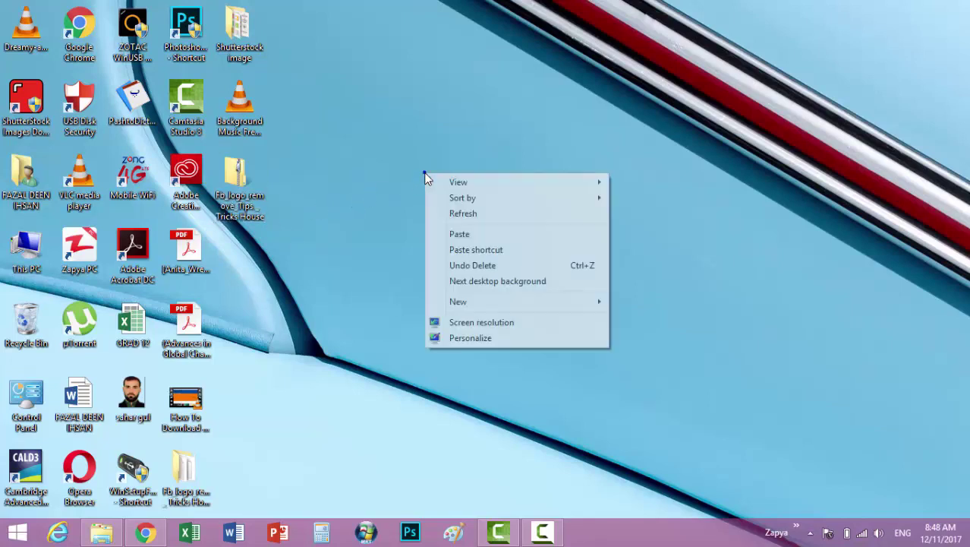
click(468, 213)
right_click(489, 131)
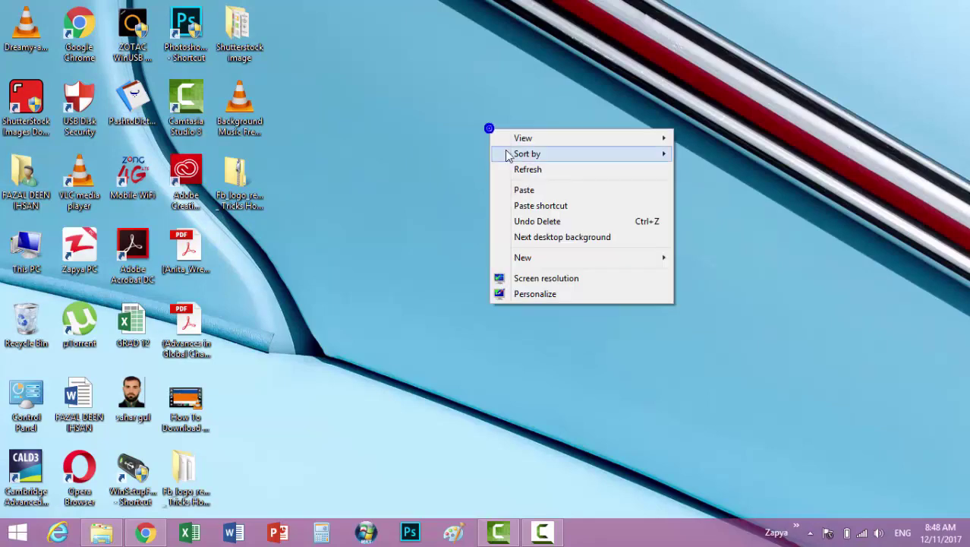
click(510, 169)
right_click(492, 181)
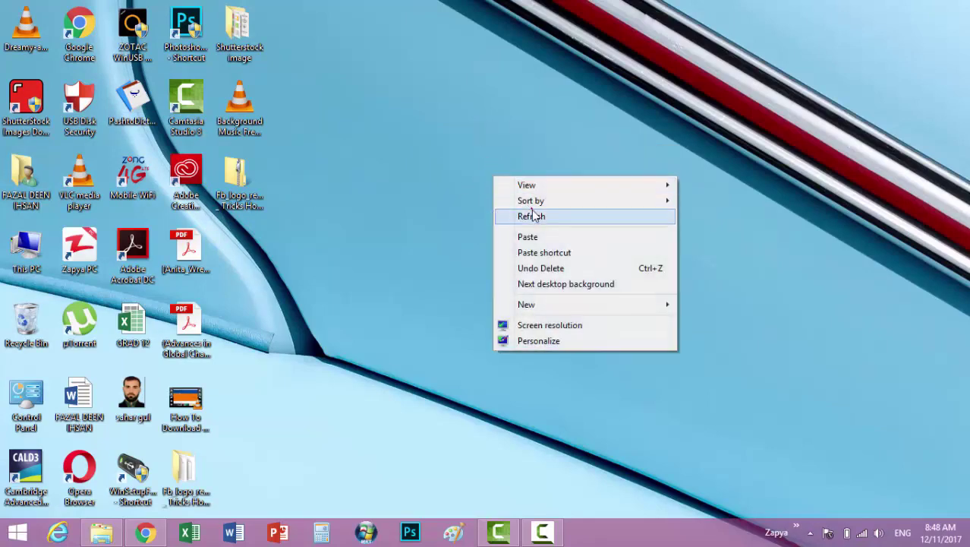
click(526, 216)
right_click(412, 180)
click(515, 215)
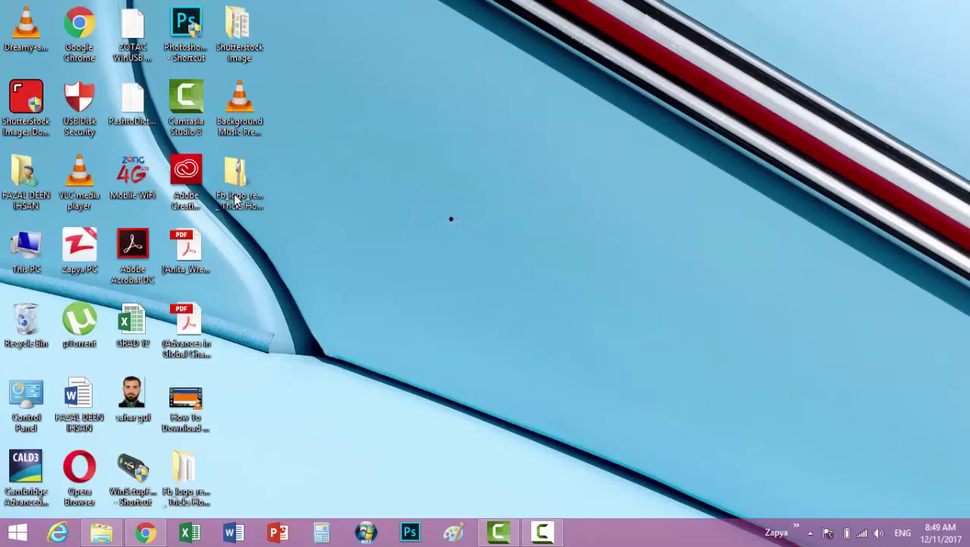
Extract the zipped Fb_logo_remove_Tips _ Tricks House archive into its own folder on the desktop, replacing all existing files
right_click(236, 176)
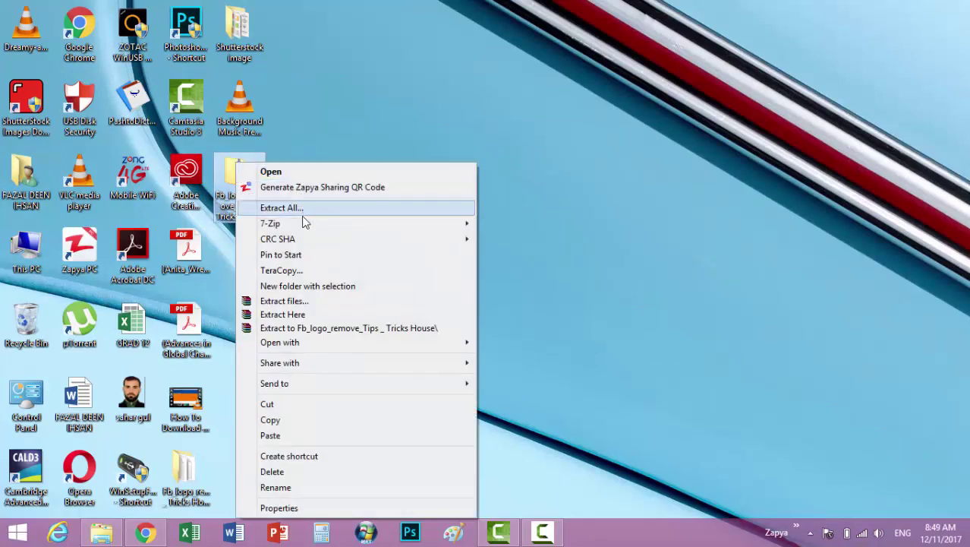
click(350, 328)
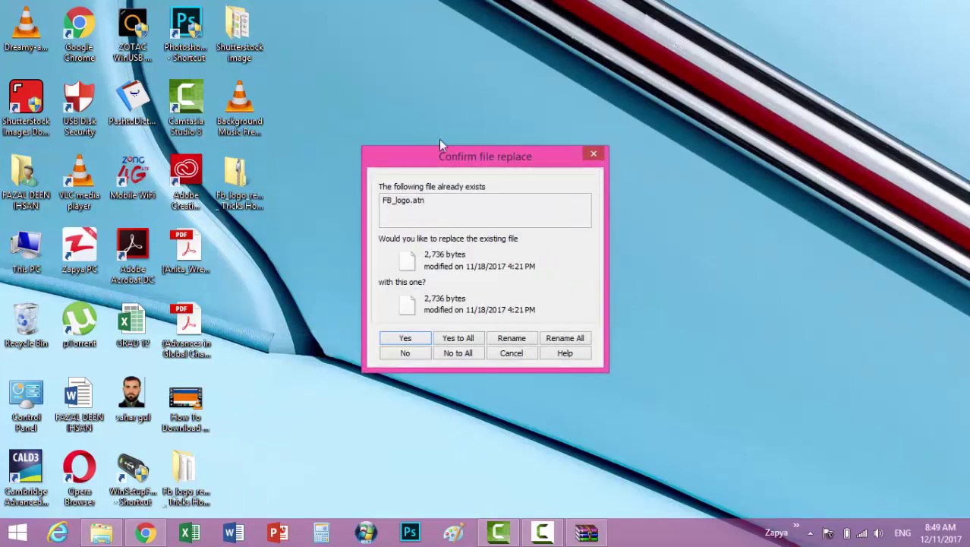
click(460, 338)
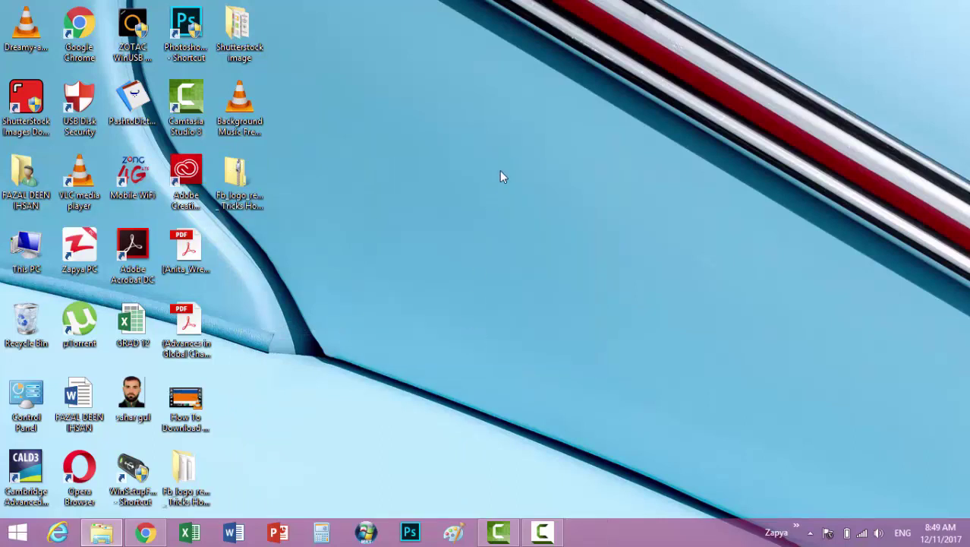
right_click(242, 185)
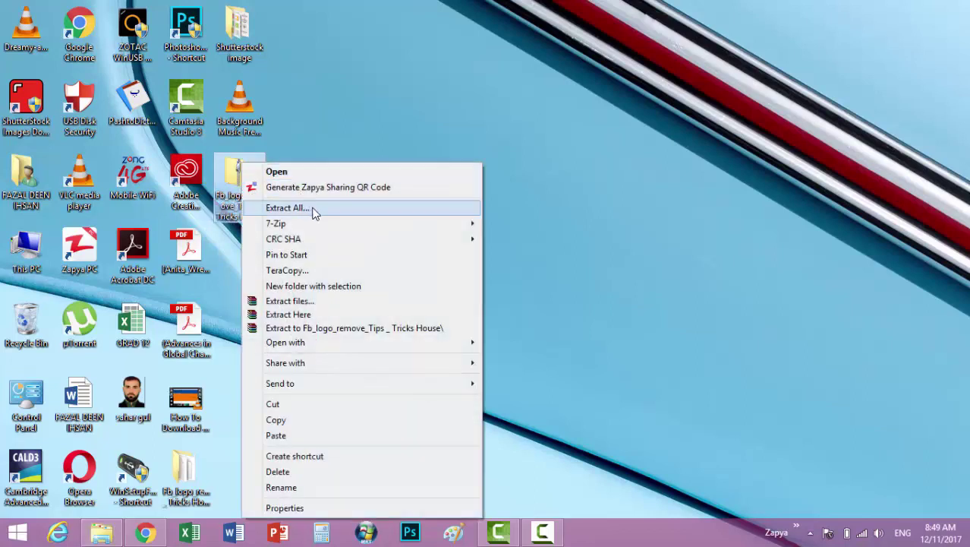
click(361, 332)
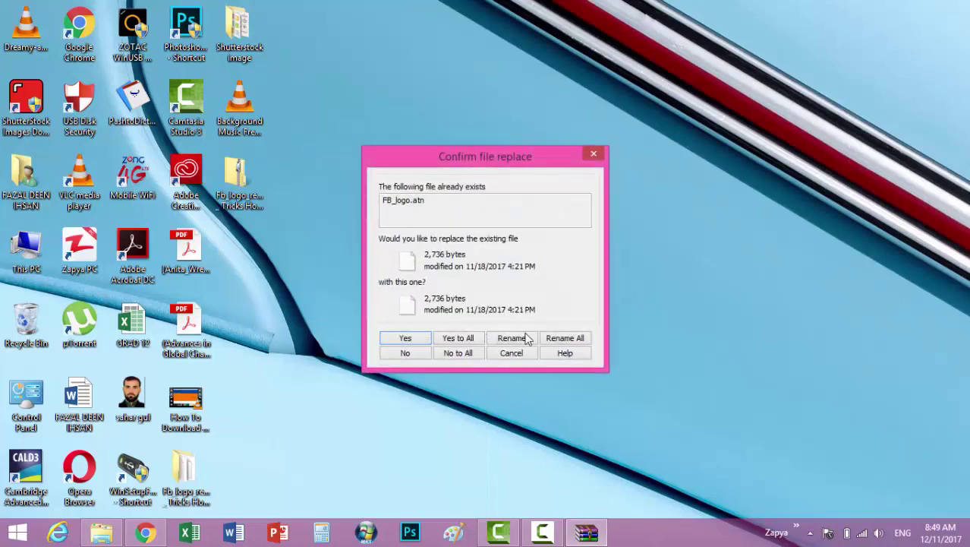
click(458, 338)
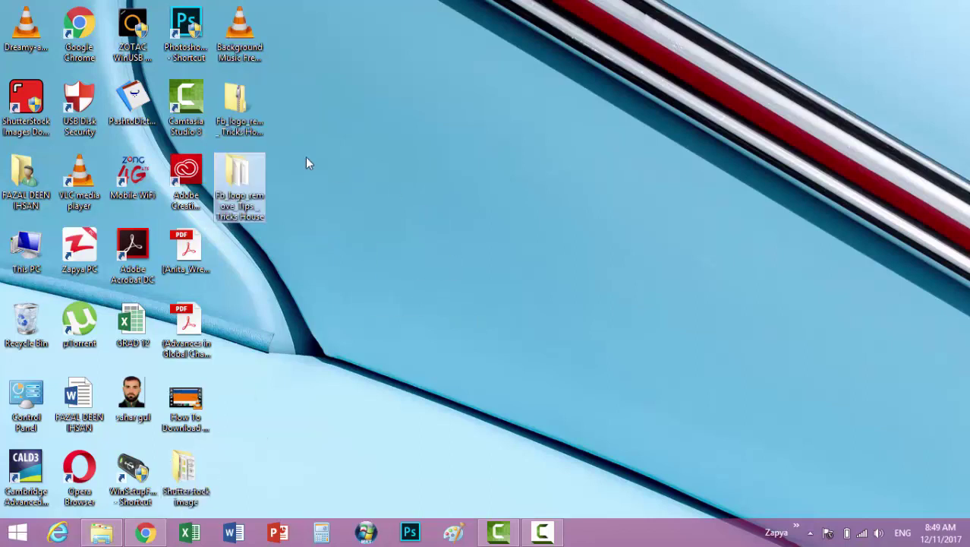
right_click(367, 124)
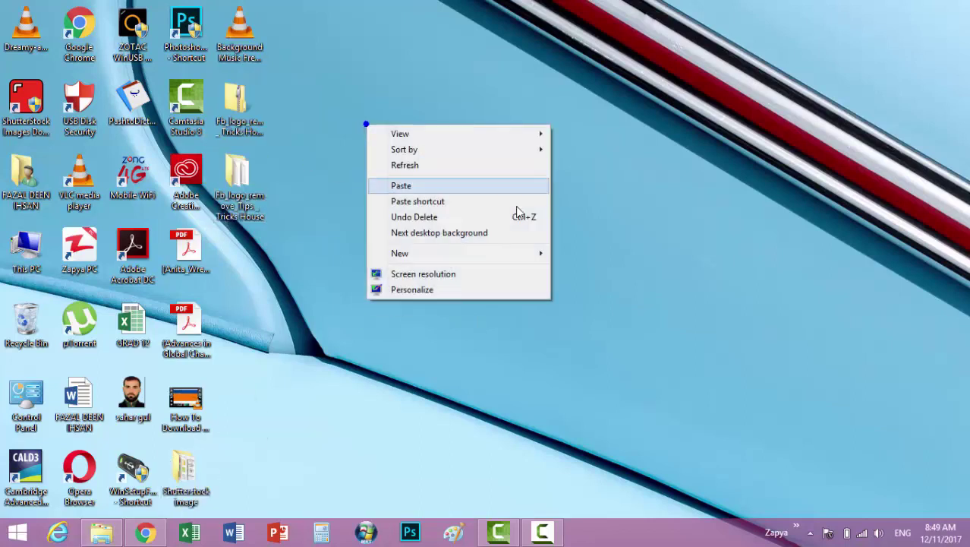
click(293, 224)
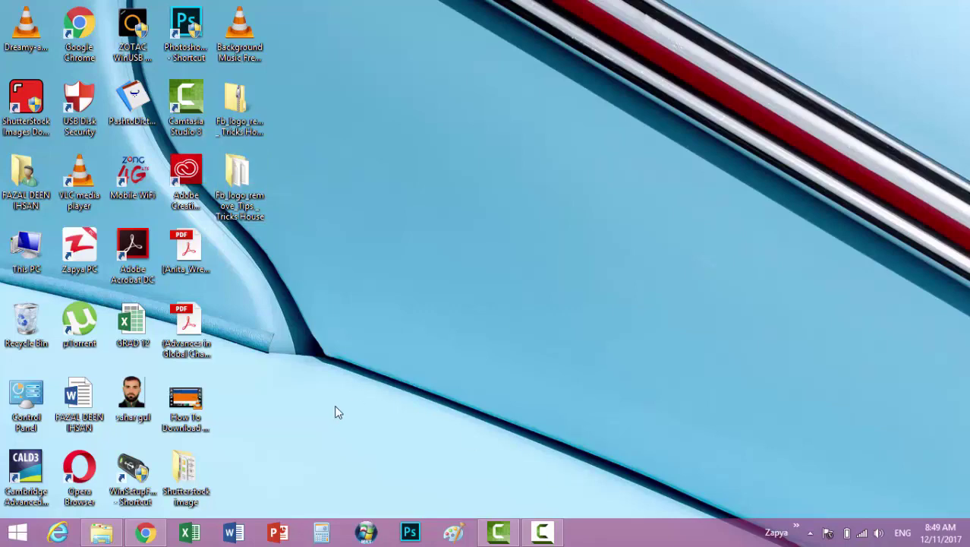
Open the extracted Fb_logo_remove_Tips _ Tricks House folder, check the files it contains, and close it again
double_click(242, 182)
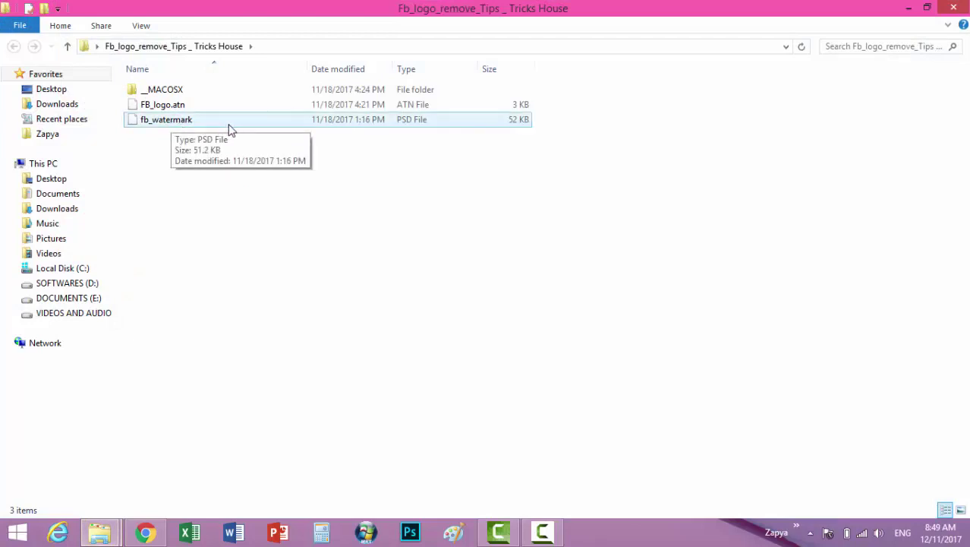
double_click(223, 158)
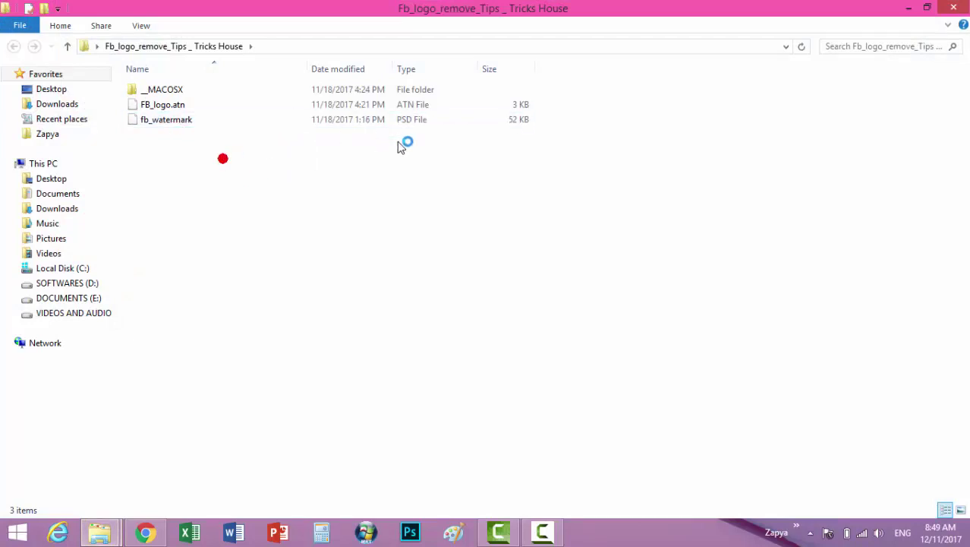
click(953, 8)
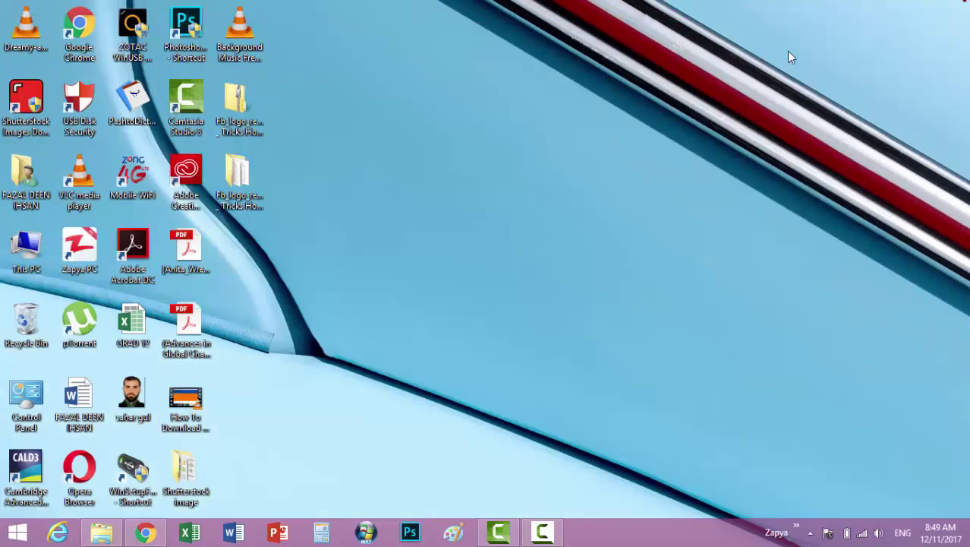
right_click(561, 123)
click(595, 163)
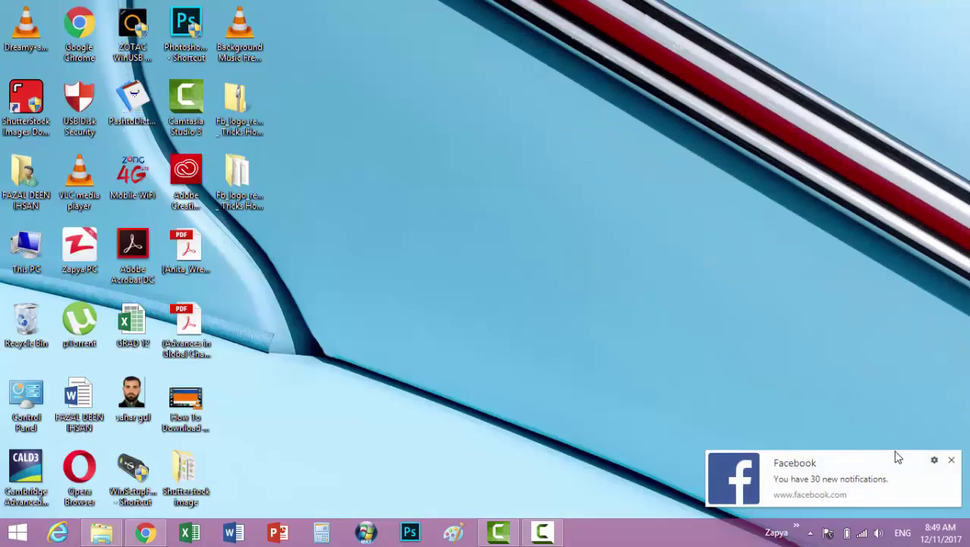
Launch Photoshop, dismissing the Facebook notification and the Libraries extension error
click(422, 533)
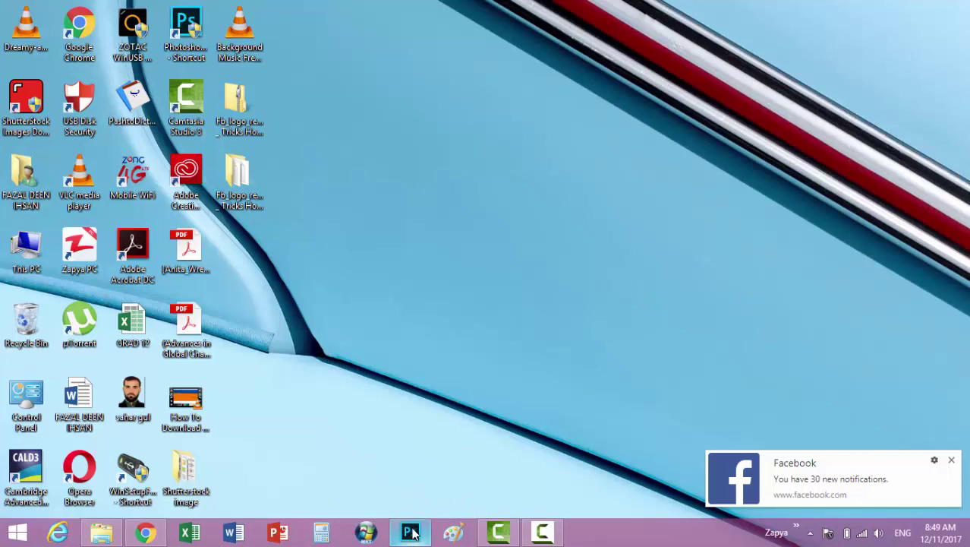
click(953, 462)
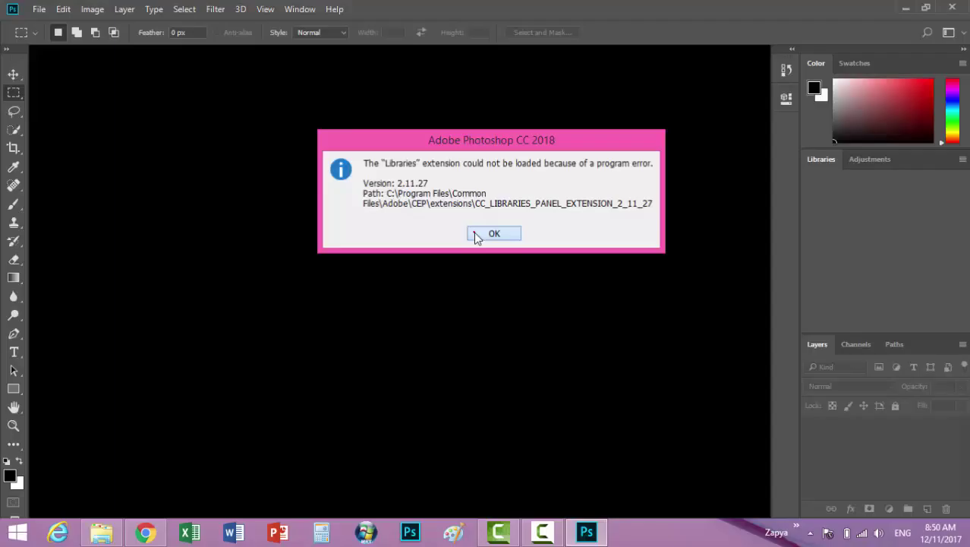
click(474, 232)
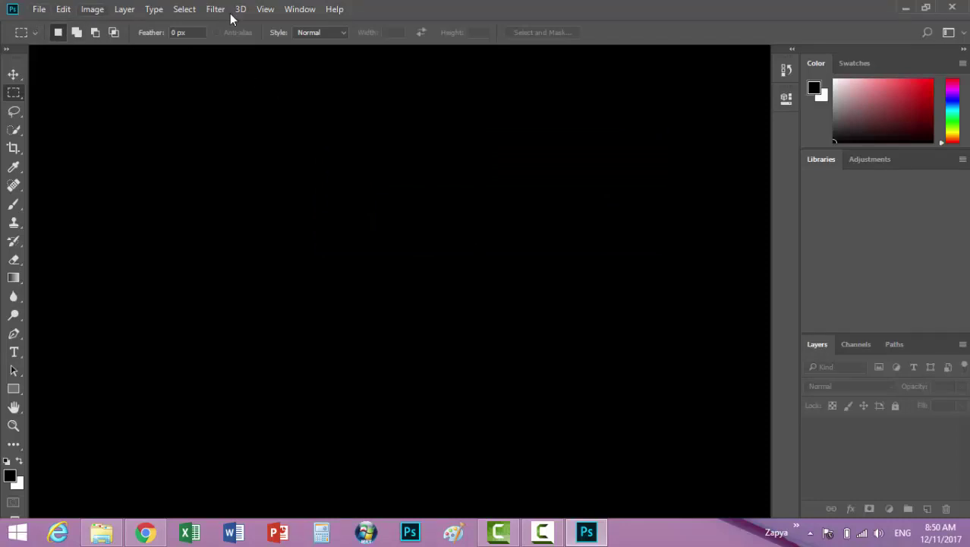
Display the Actions panel and locate the FB_logo action set in its list
click(303, 12)
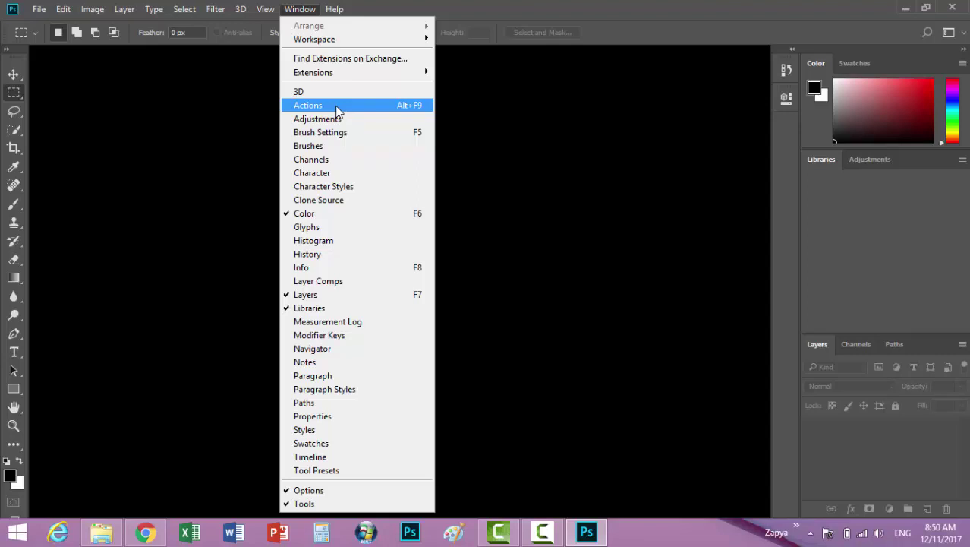
click(337, 111)
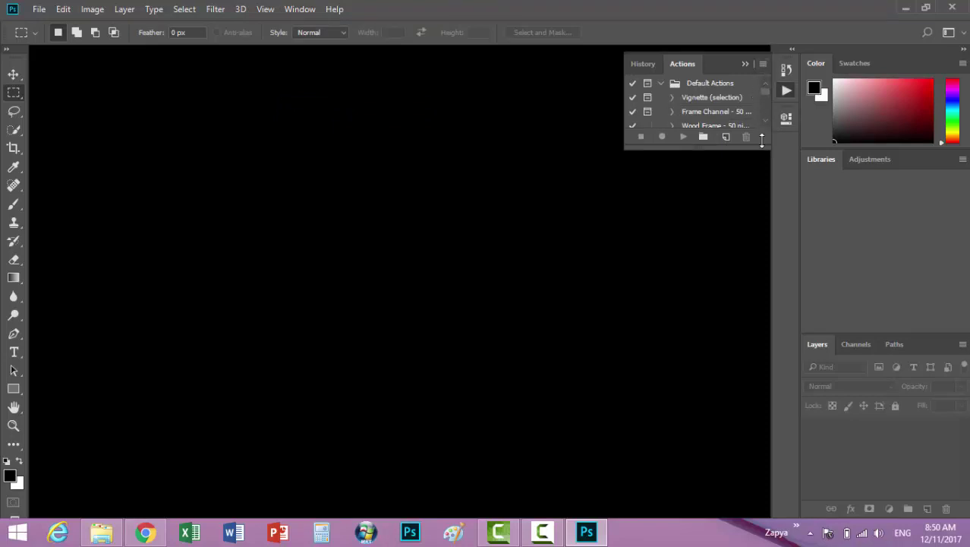
scroll(762, 119, down, 5)
scroll(762, 120, down, 1)
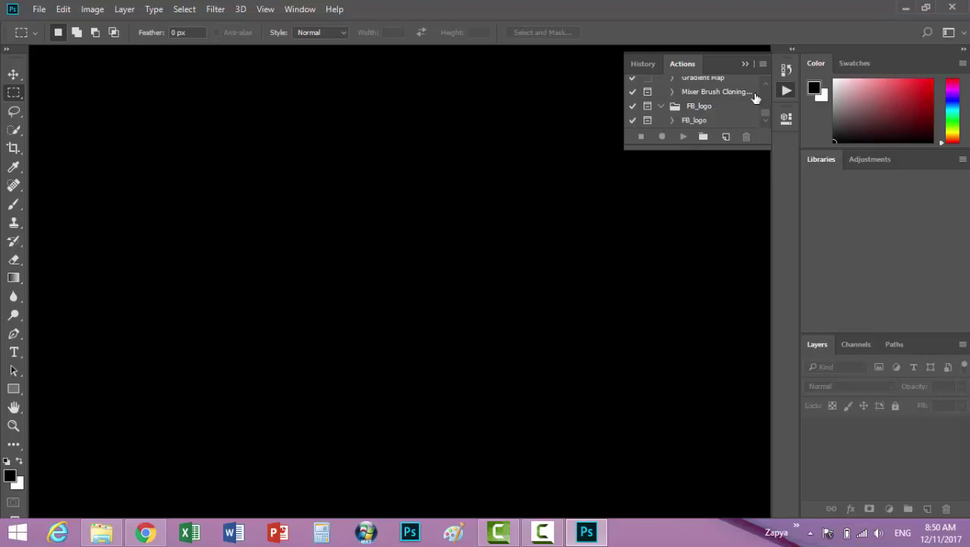
Try to load the FB_logo.atn action file from the Fb_logo_remove_Tips _ Tricks House folder on the desktop
click(762, 64)
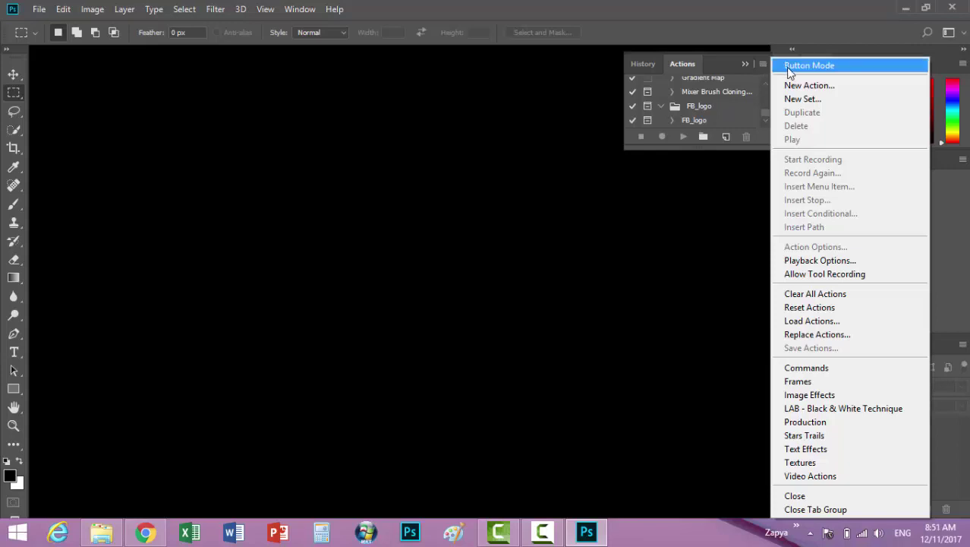
click(835, 320)
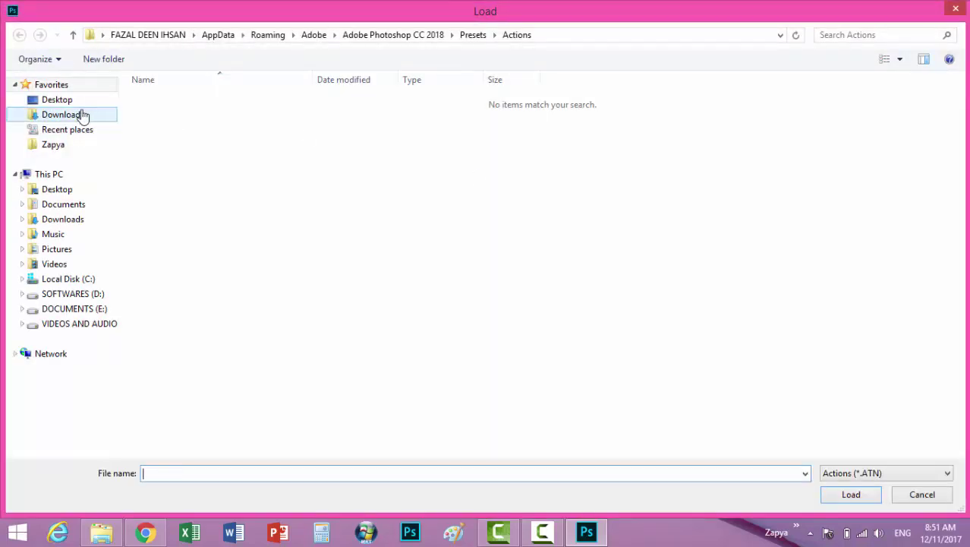
click(66, 106)
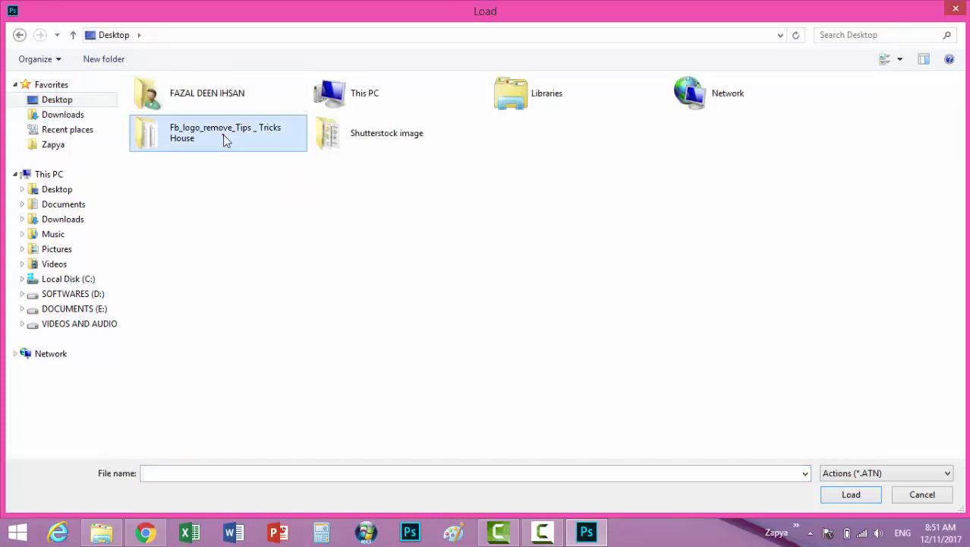
double_click(223, 134)
click(193, 118)
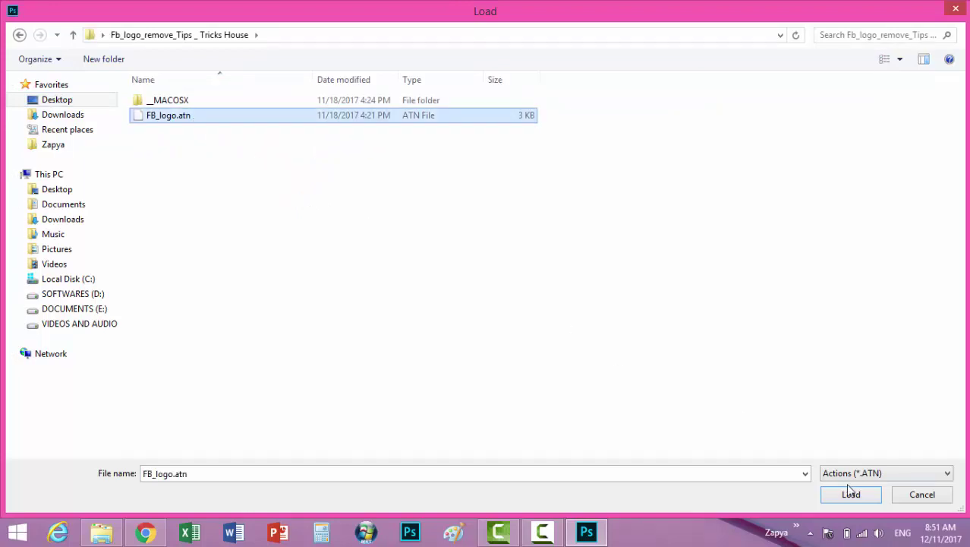
click(258, 140)
click(161, 129)
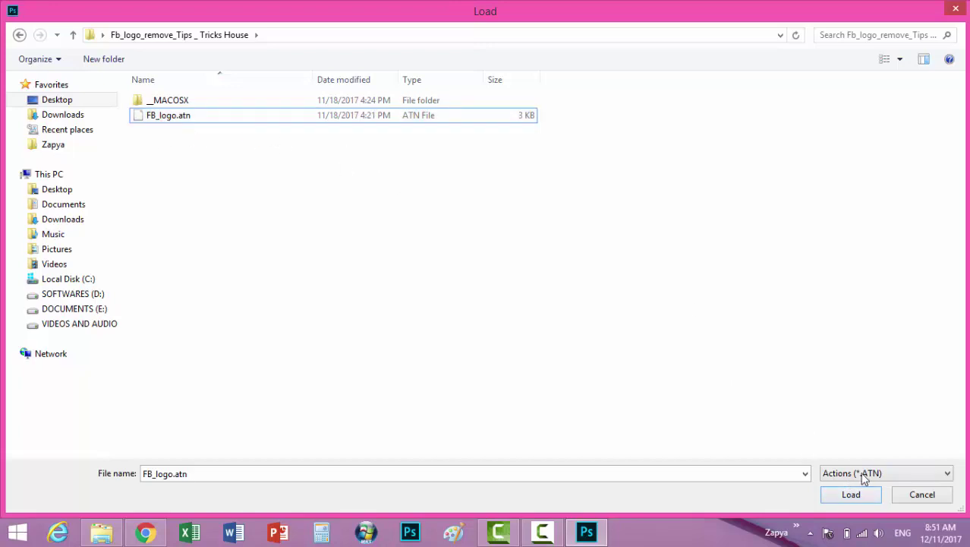
click(921, 495)
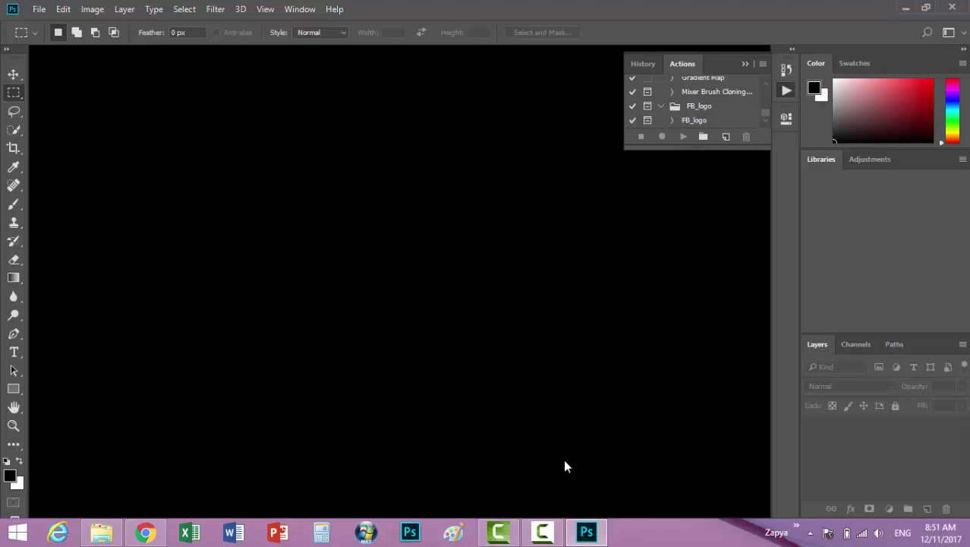
click(905, 9)
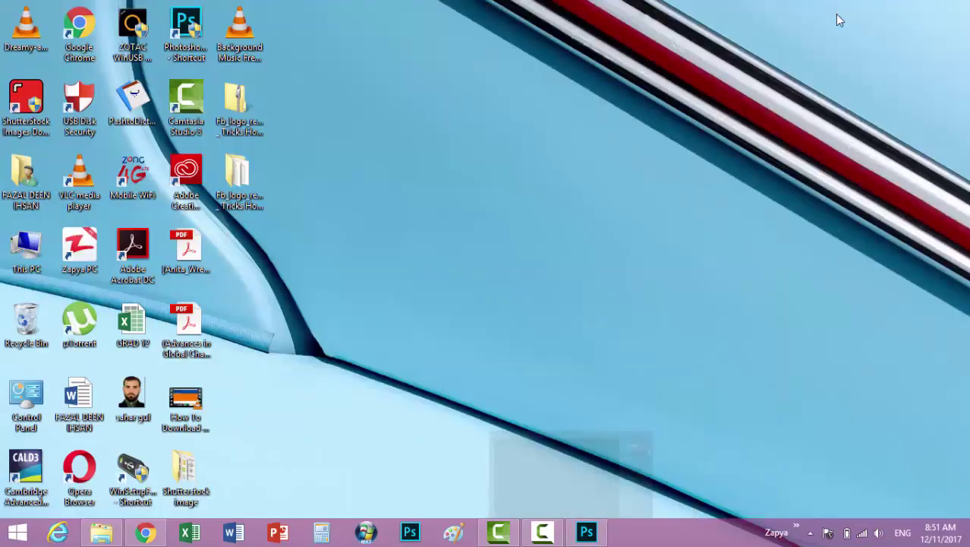
click(147, 531)
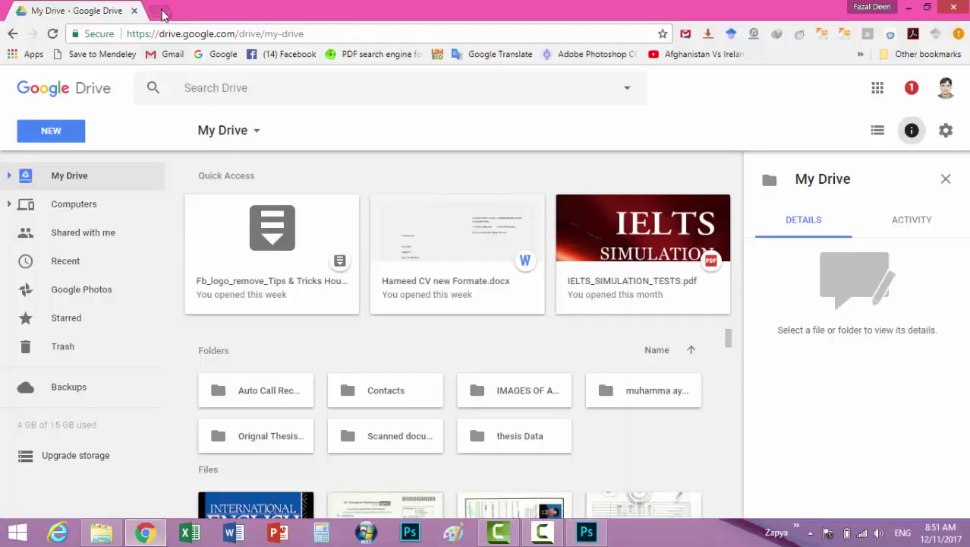
click(161, 11)
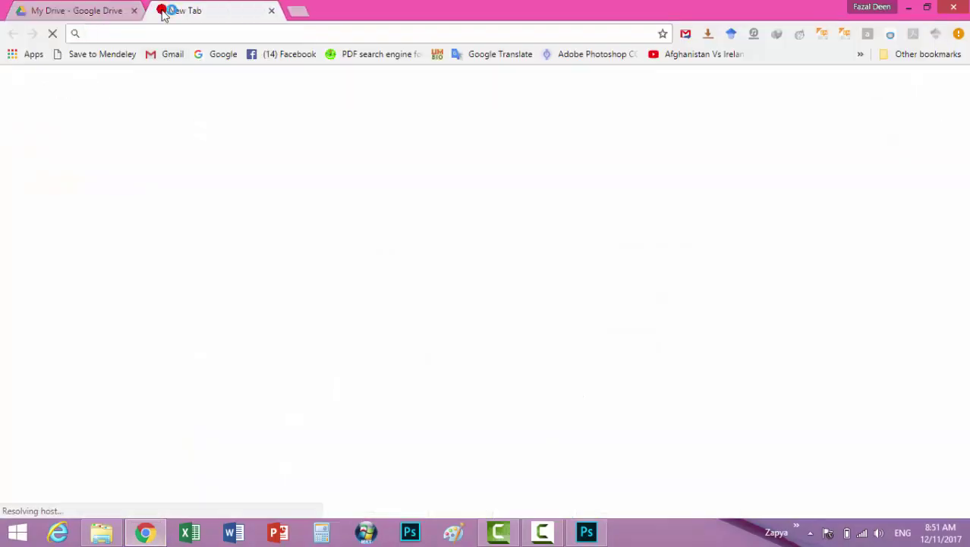
click(196, 34)
text(shutterstock.com/vectors)
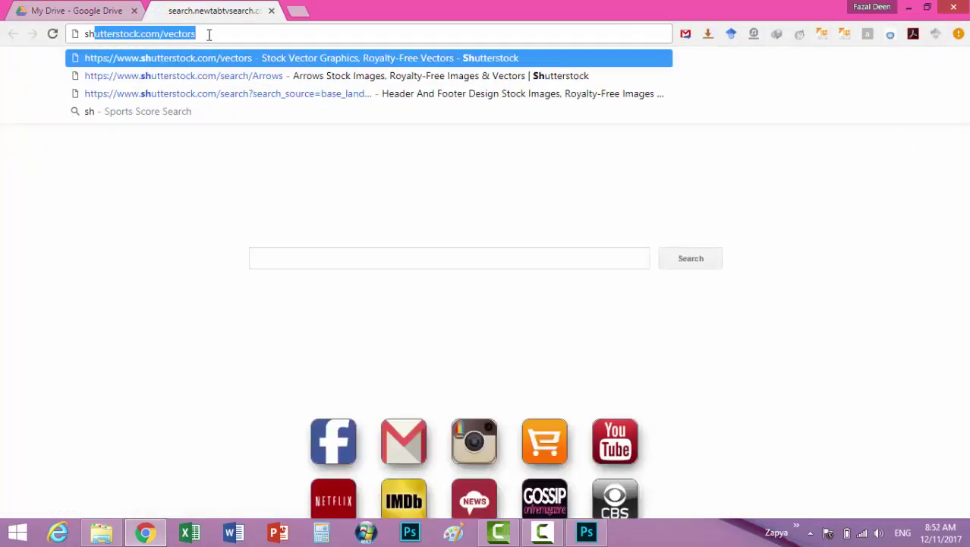
click(203, 59)
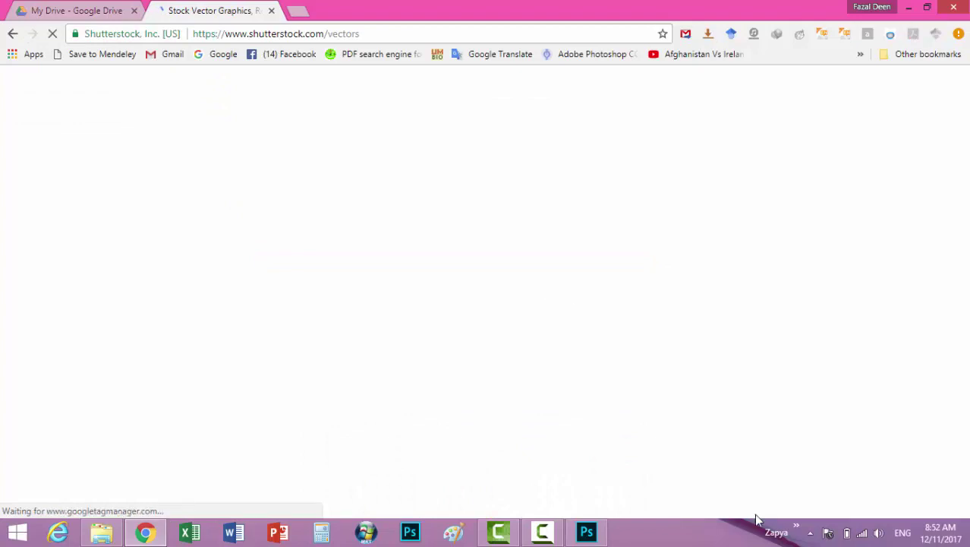
click(909, 8)
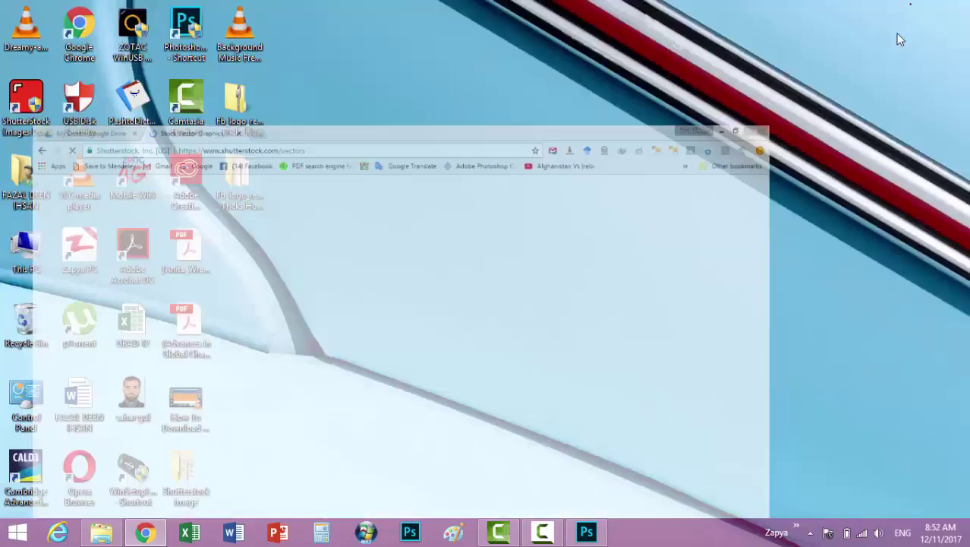
click(542, 531)
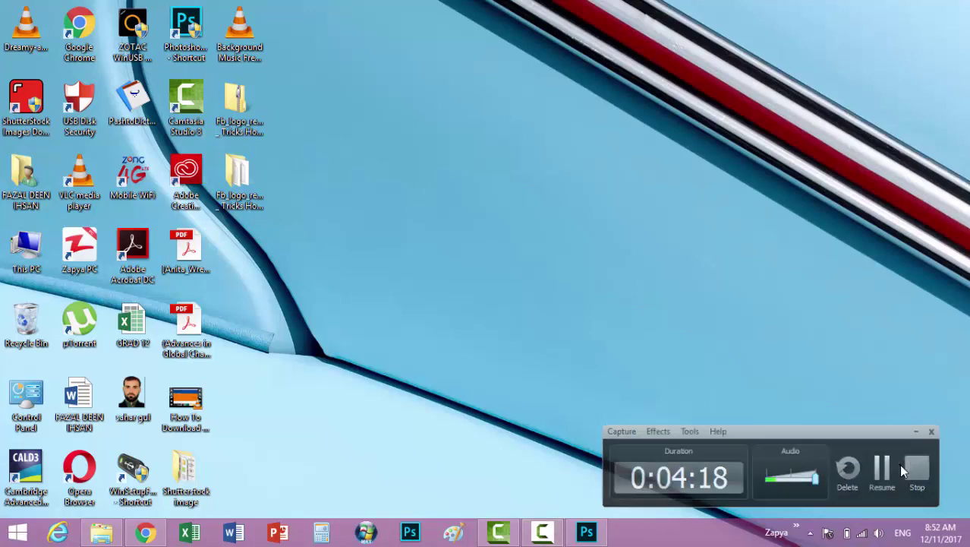
click(899, 464)
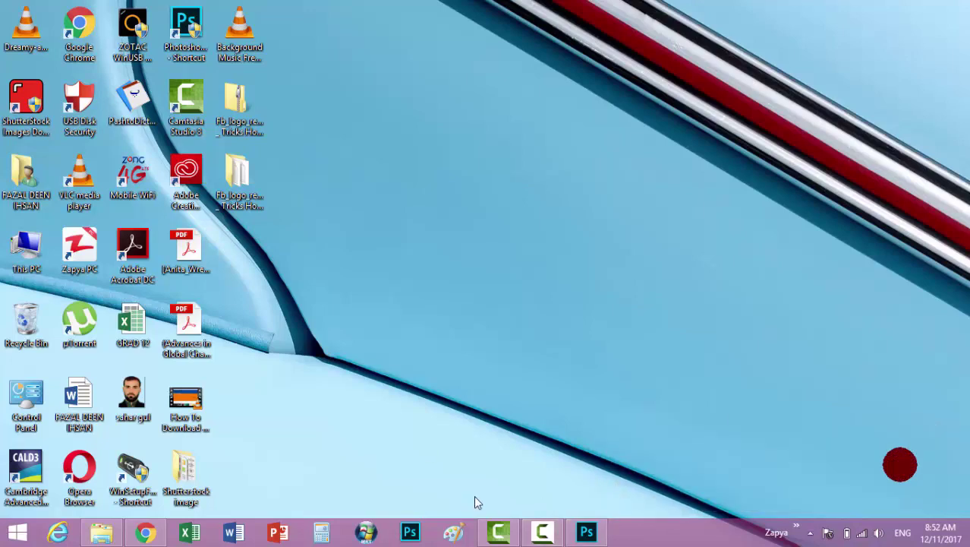
Switch to Chrome and run a Shutterstock search limited to Photos with no search term
click(145, 530)
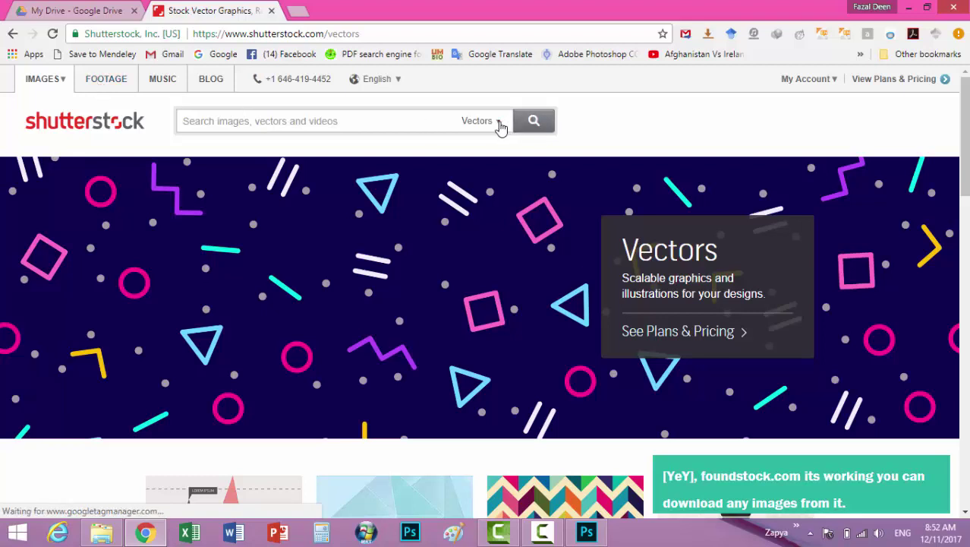
click(501, 125)
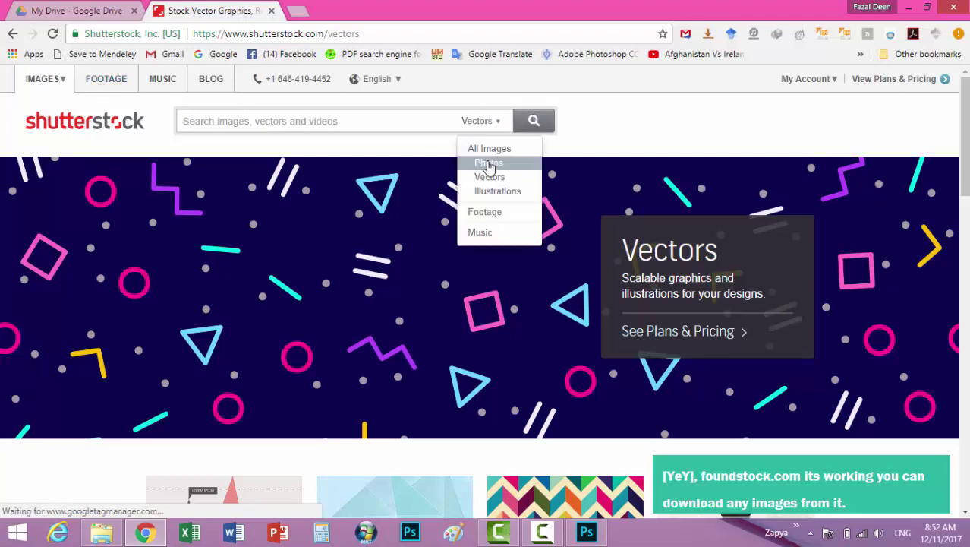
click(489, 164)
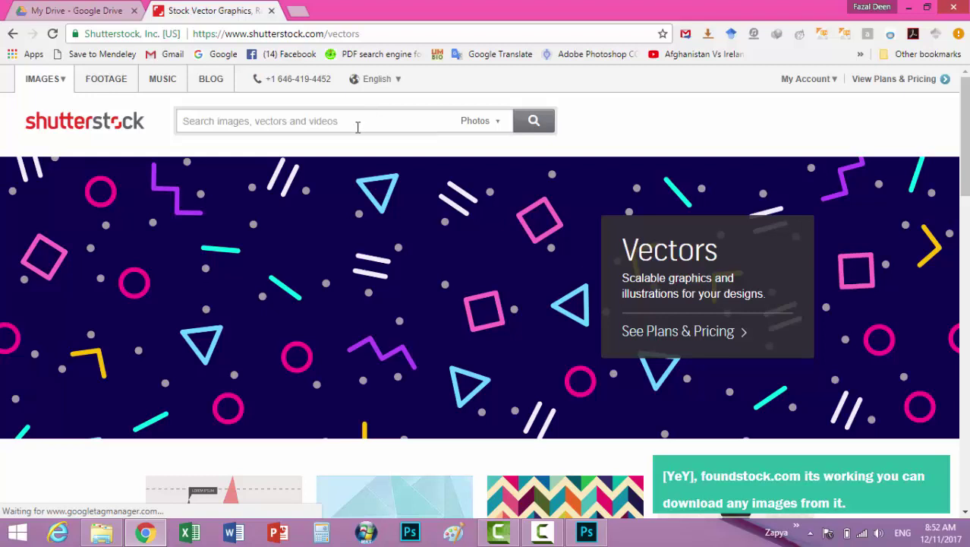
click(533, 124)
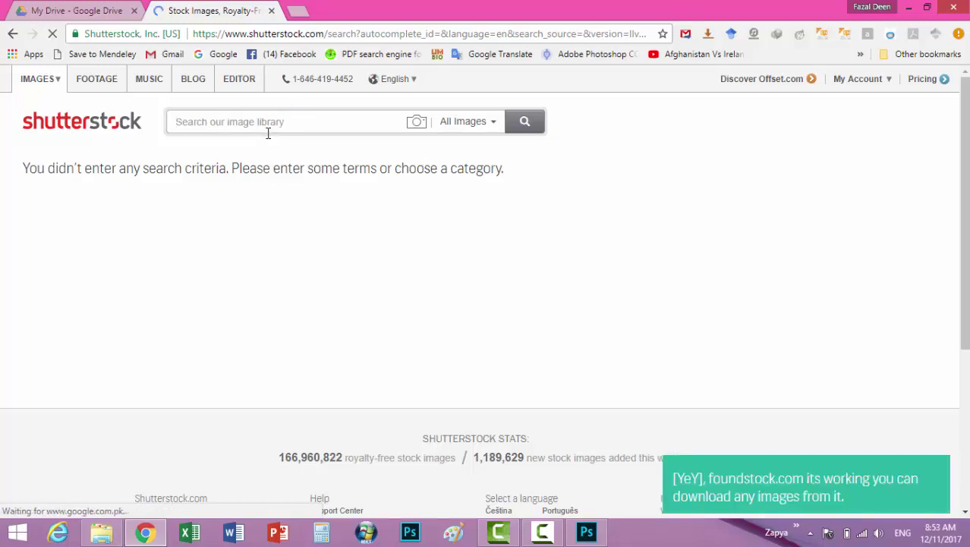
Search the Shutterstock image library for "background texture"
click(294, 121)
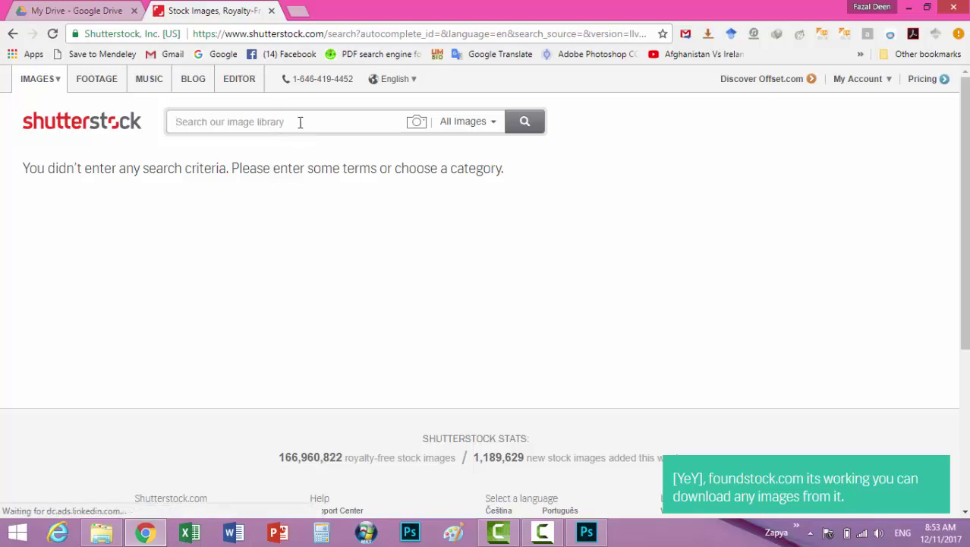
text(bac)
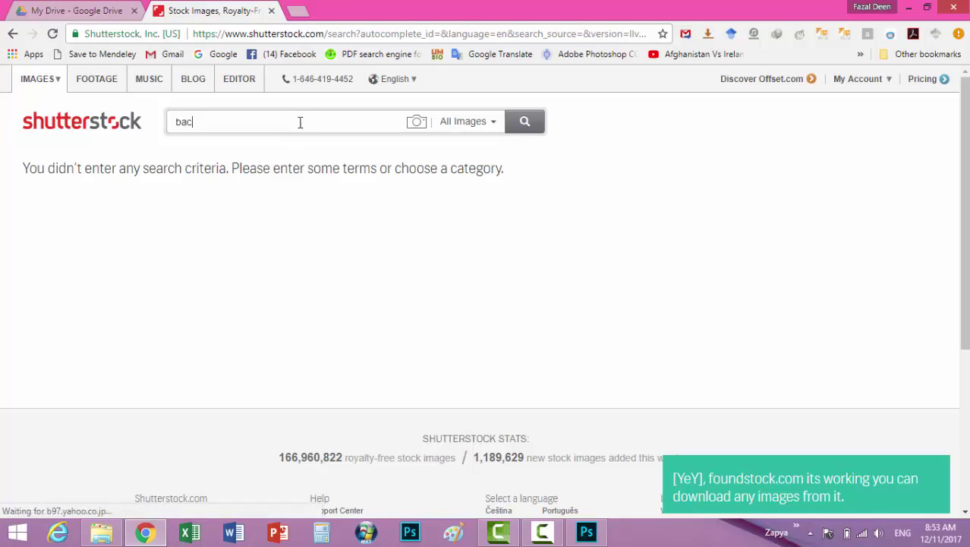
text(k)
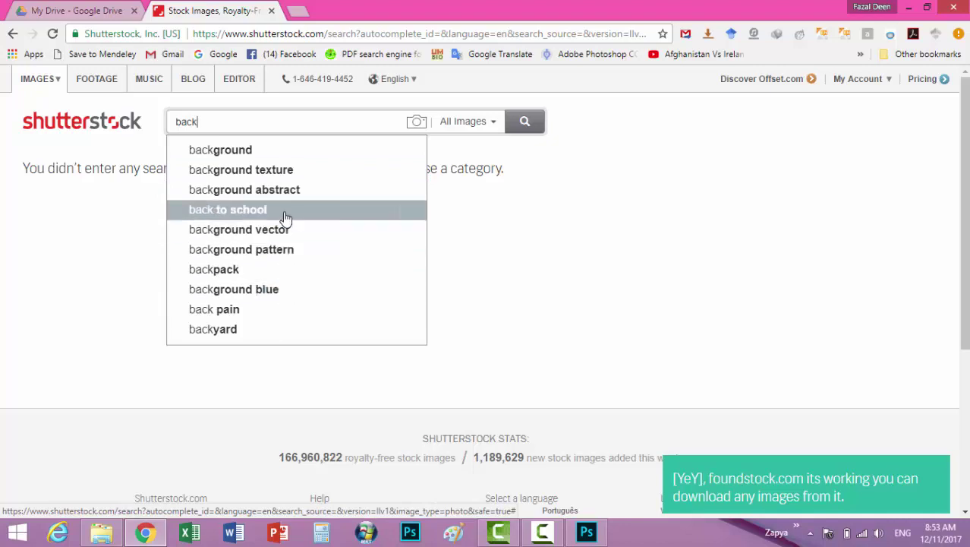
click(281, 174)
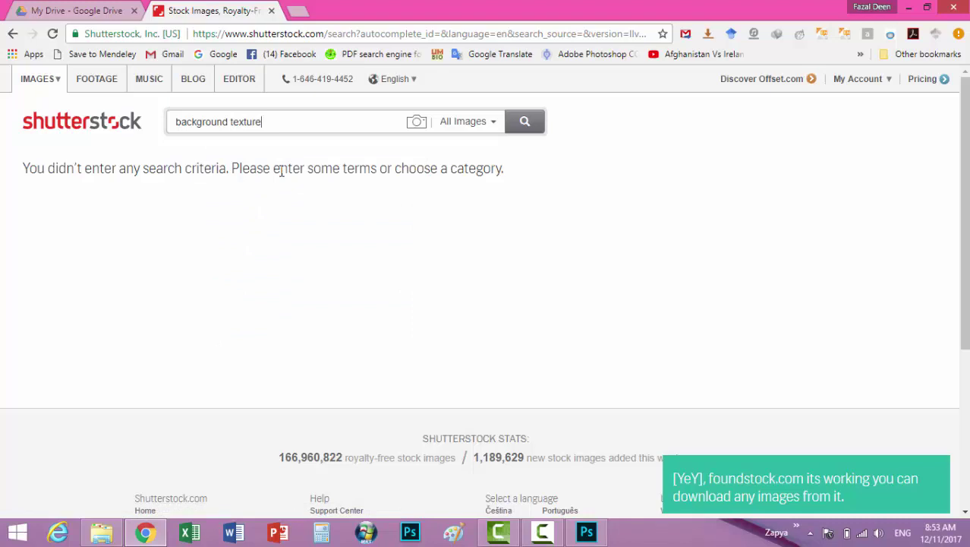
click(523, 123)
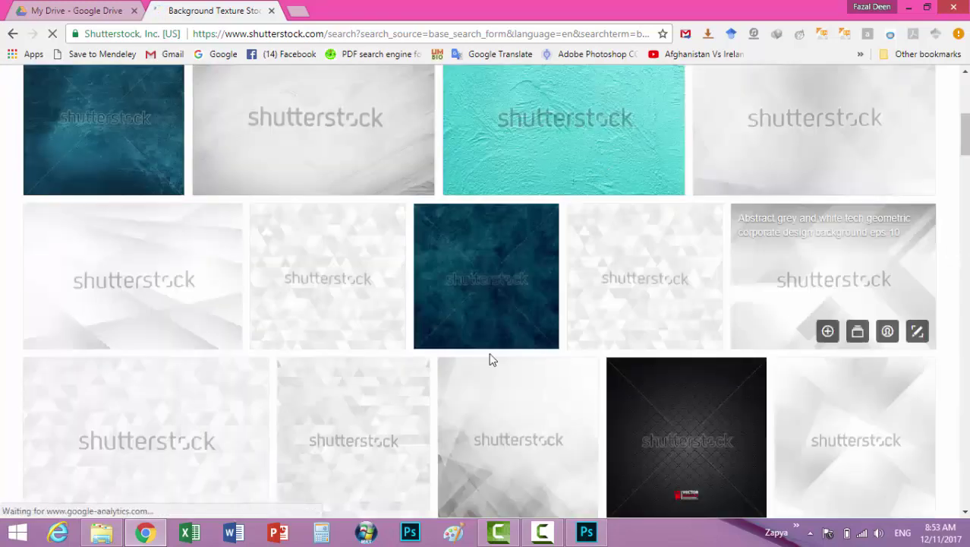
Open the turquoise wall cement texture from the search results in a new tab and view its page
mouse_move(632, 127)
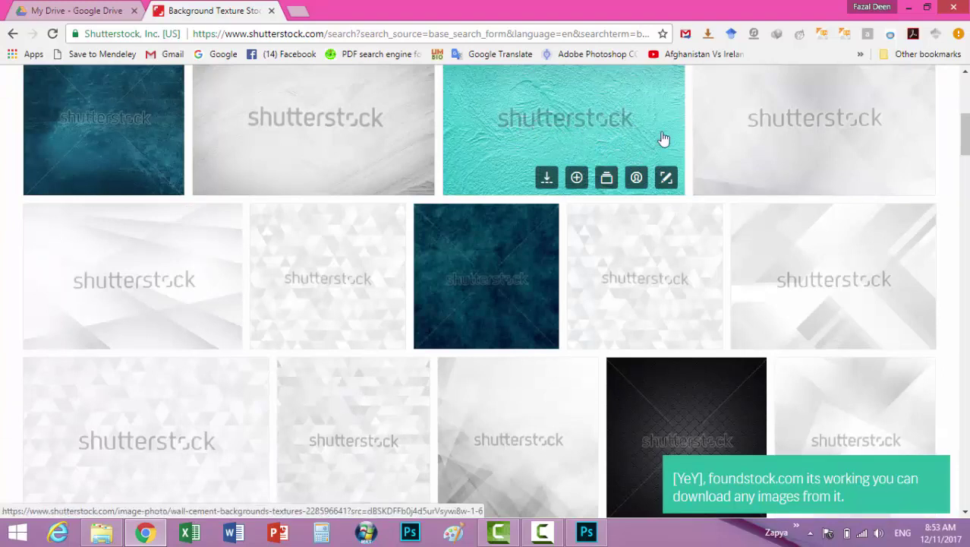
right_click(558, 120)
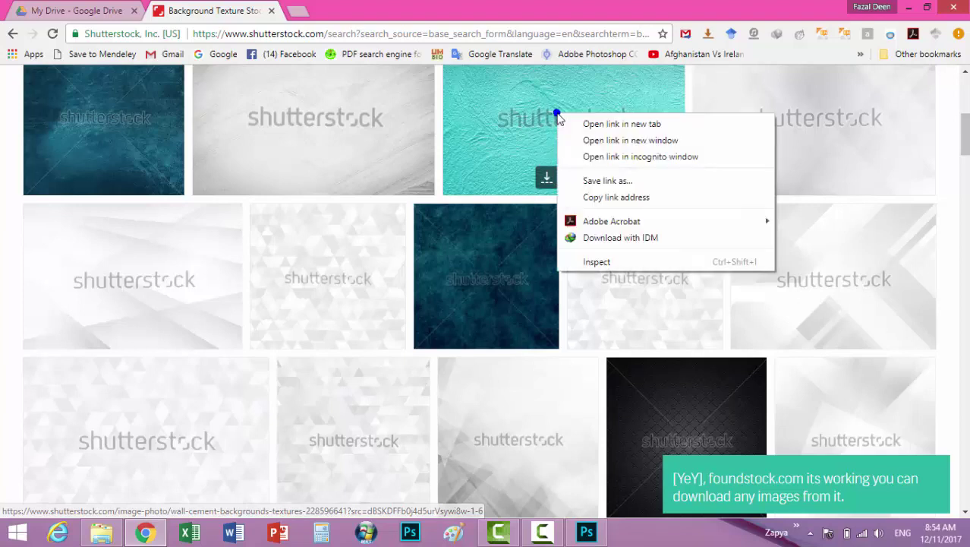
click(599, 123)
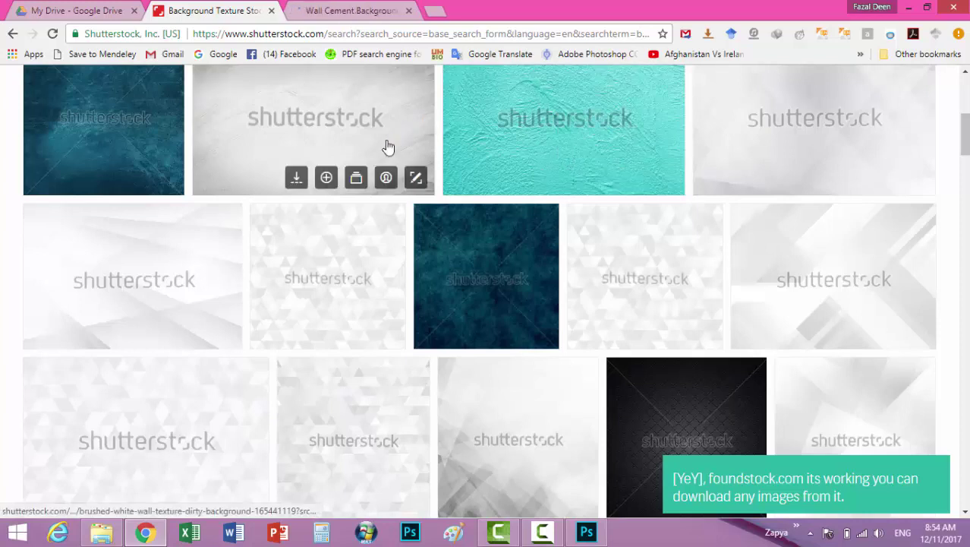
click(350, 12)
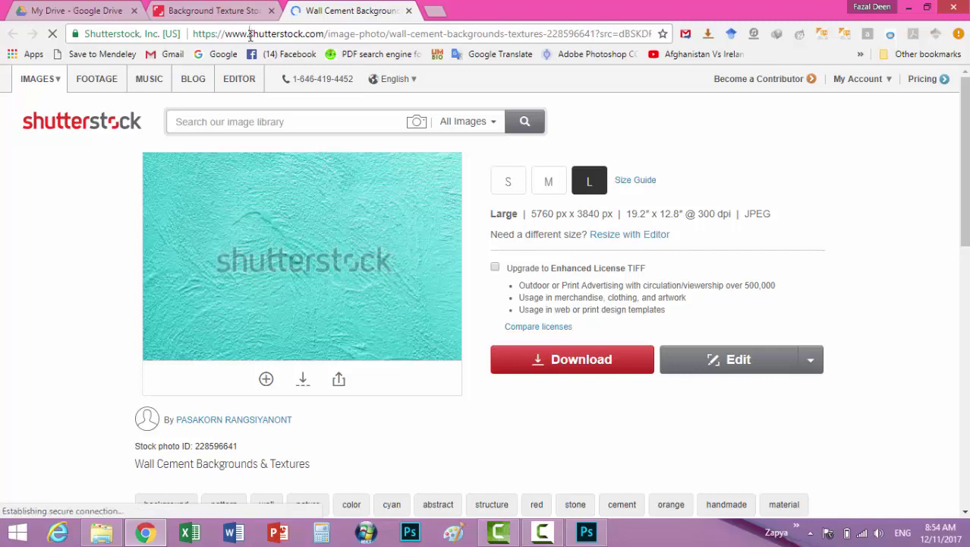
click(250, 37)
click(249, 35)
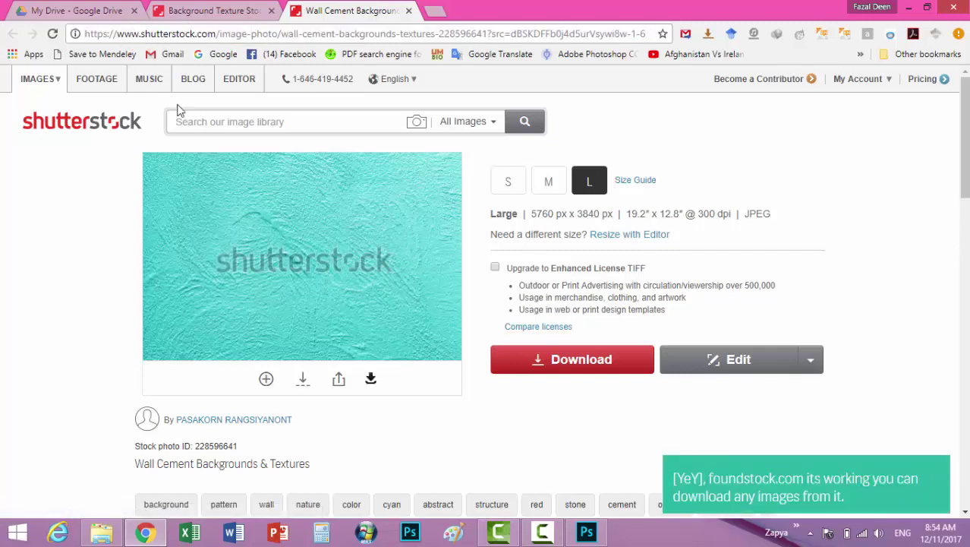
text(j)
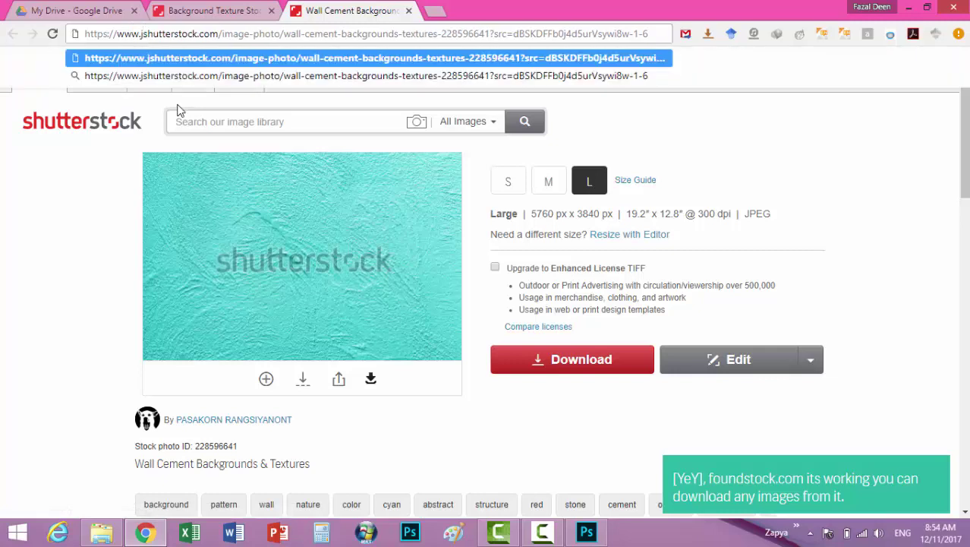
text(2)
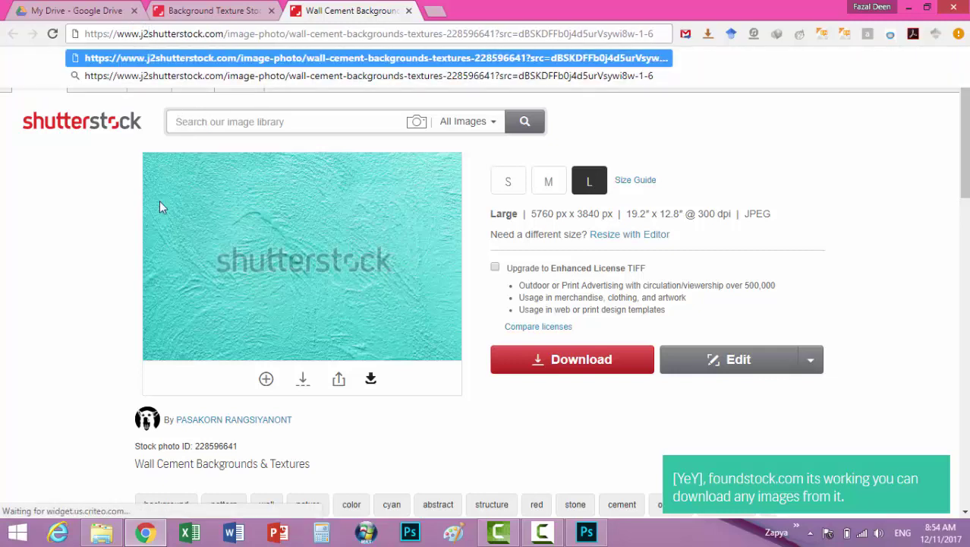
key(Return)
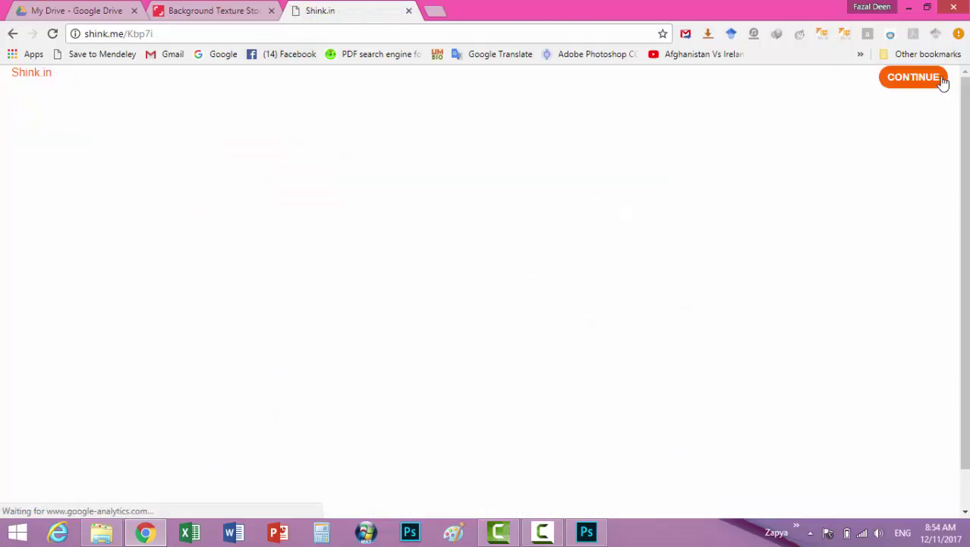
Follow the Shink.in link through to the image and close the redirect pop-up tab
click(933, 82)
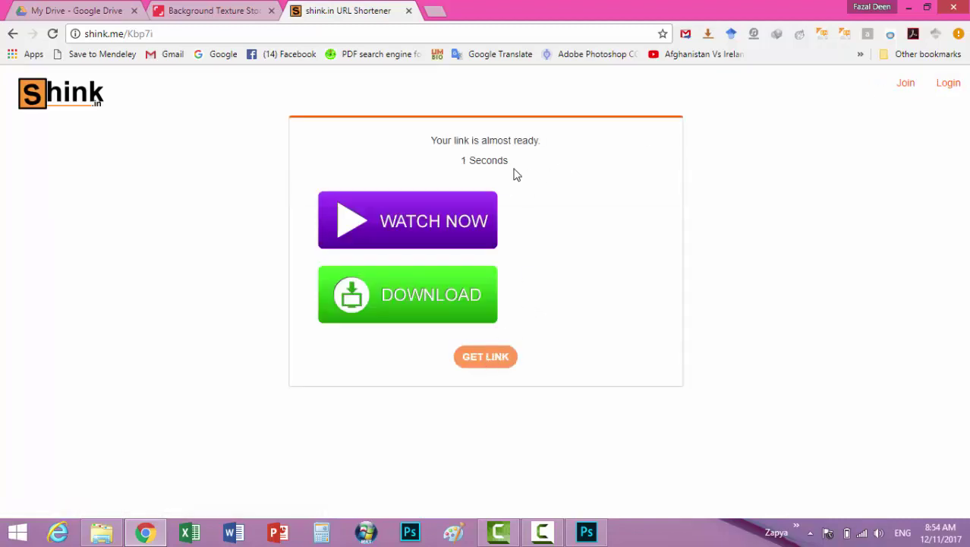
click(485, 358)
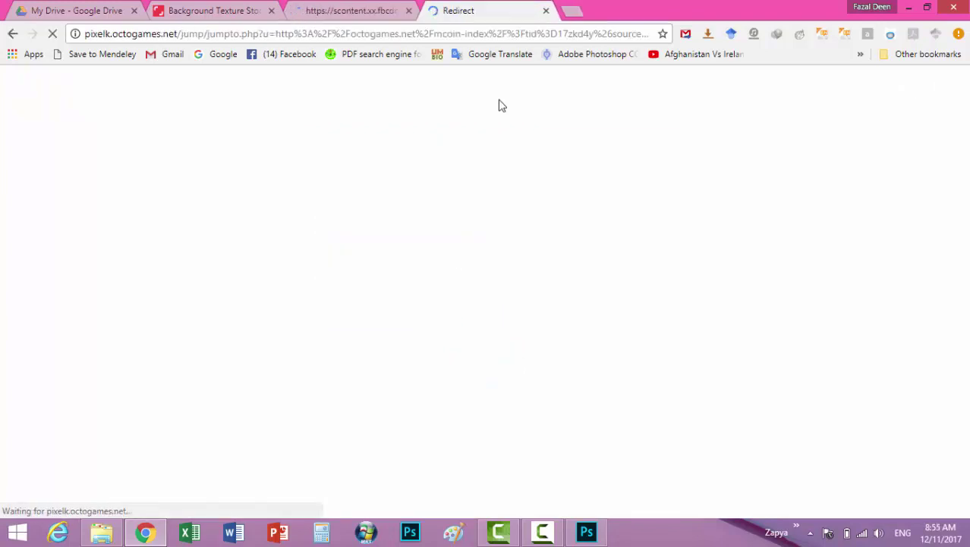
click(546, 10)
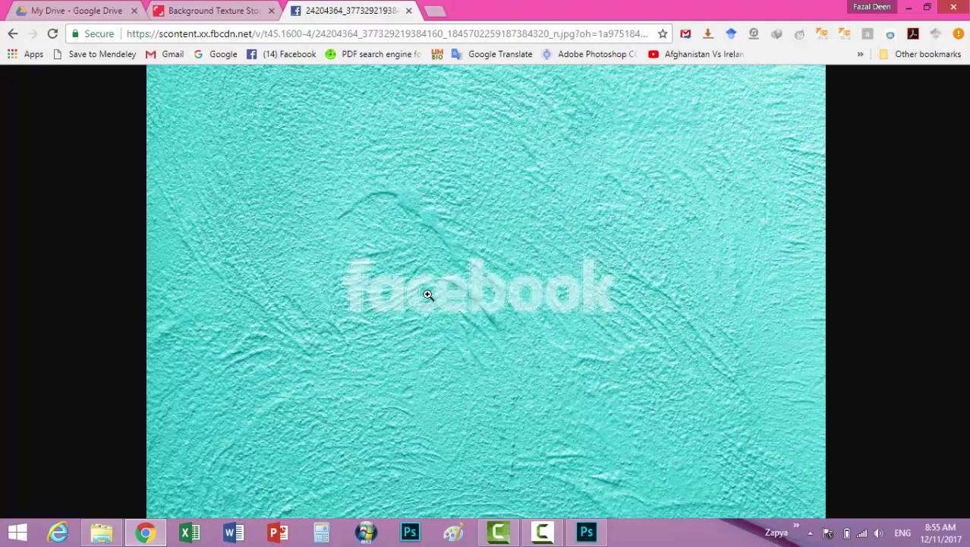
Copy the turquoise image with the Facebook logo to the clipboard and switch to Photoshop
right_click(416, 201)
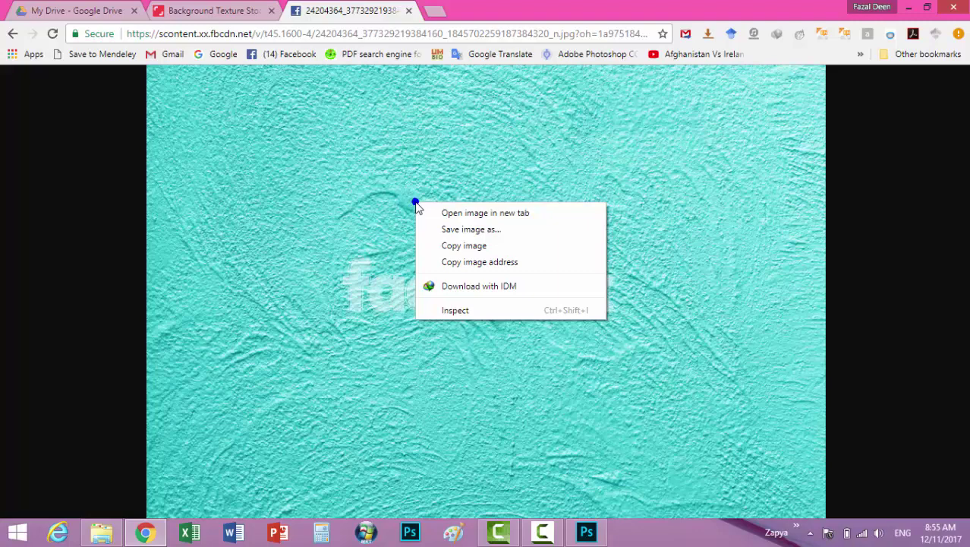
click(453, 247)
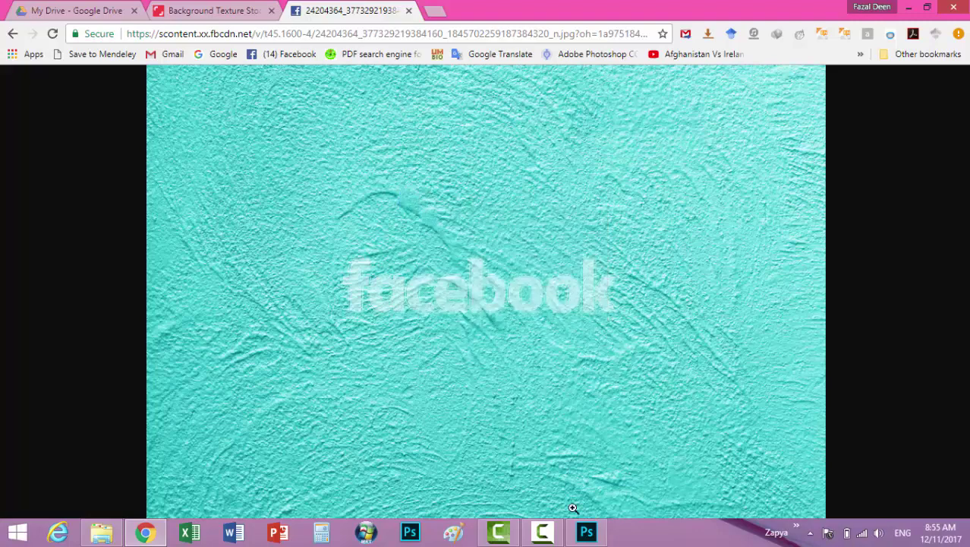
click(586, 532)
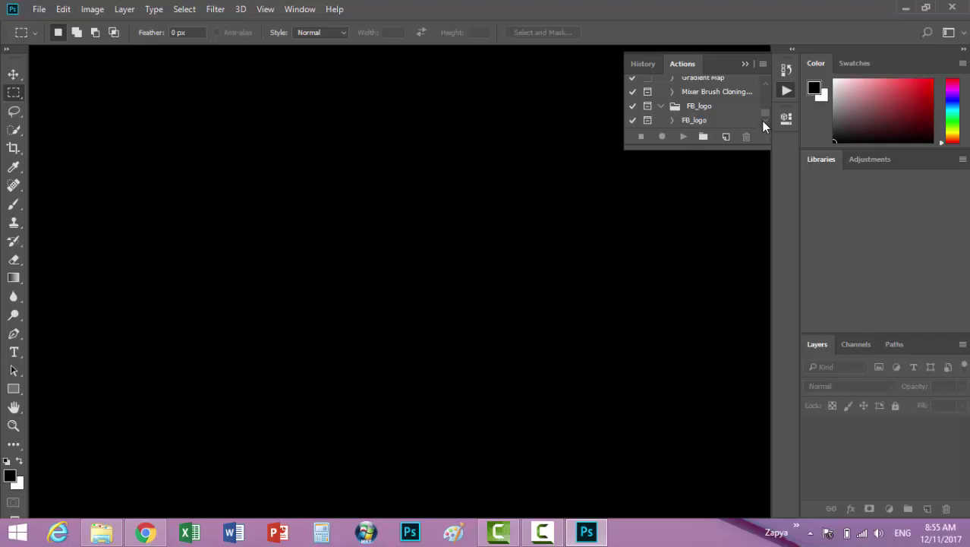
Play the FB_logo action, continuing past its clipboard message and dismissing the vRAM notice
click(688, 122)
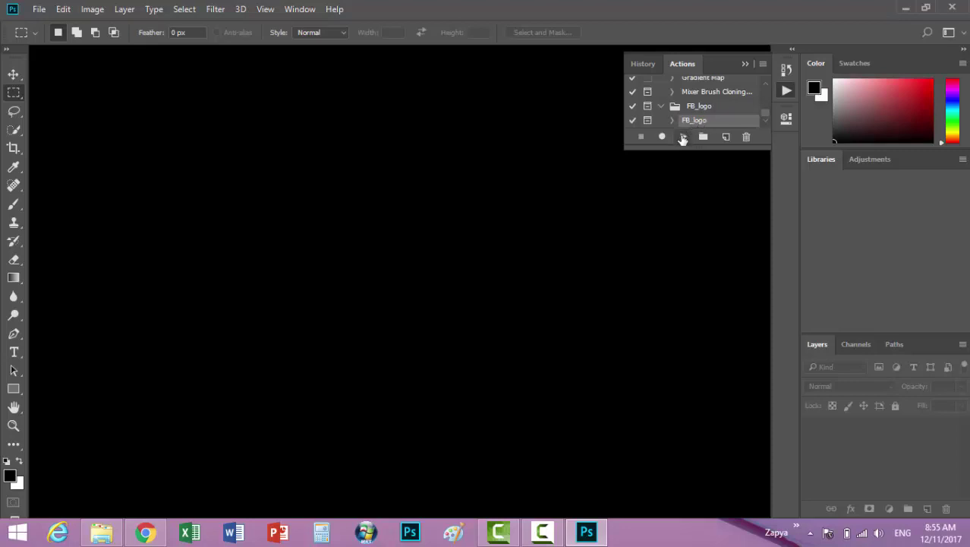
click(683, 137)
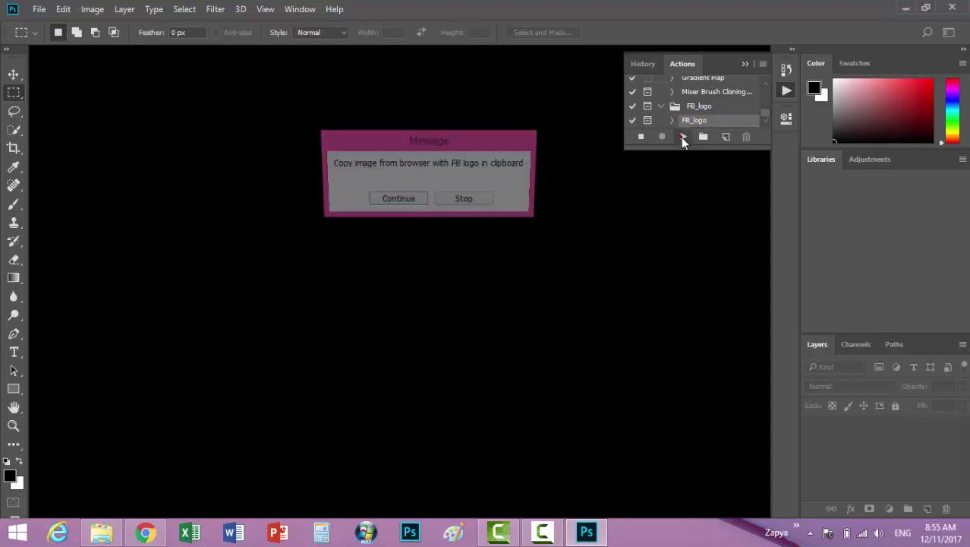
click(395, 202)
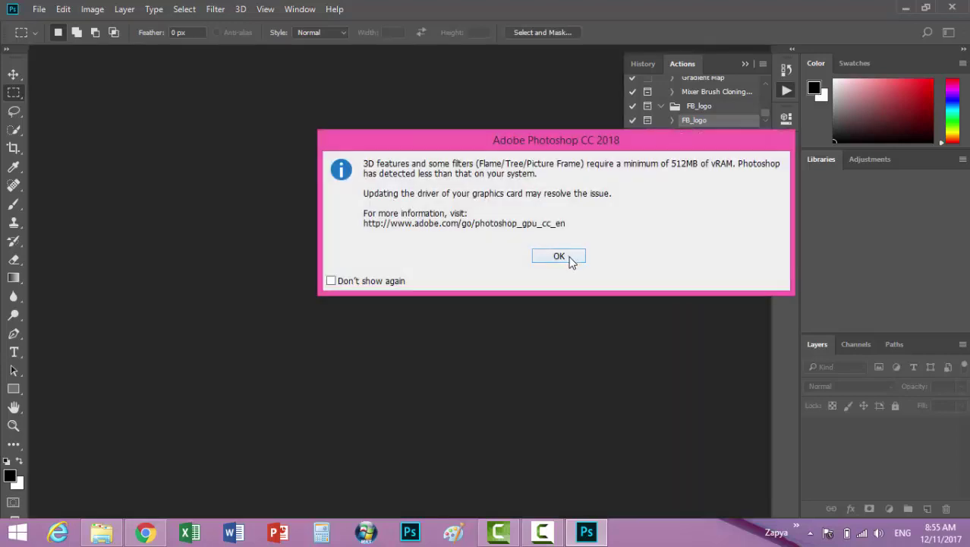
click(560, 257)
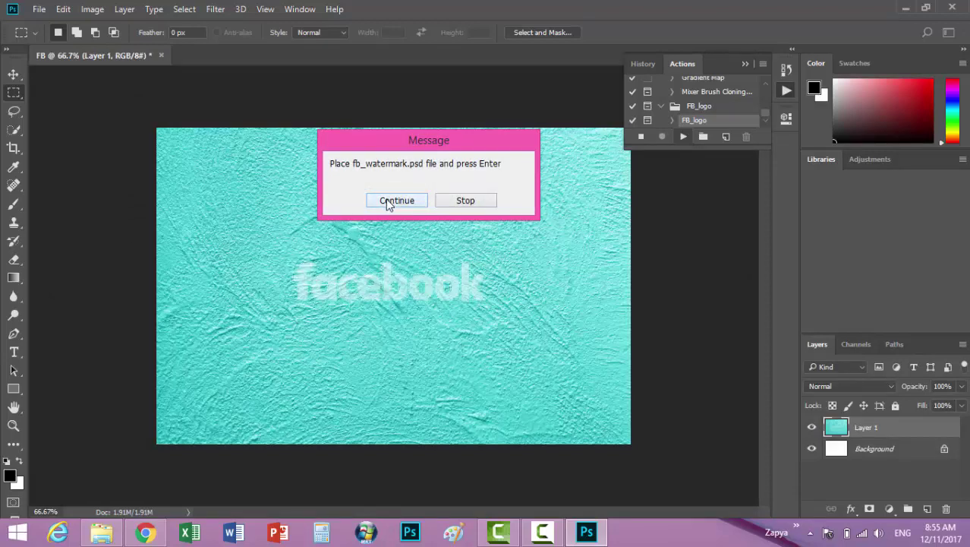
Continue the action and place the fb_watermark PSD from the desktop folder Fb_logo_remove_Tips _ Tricks House into the image
click(386, 202)
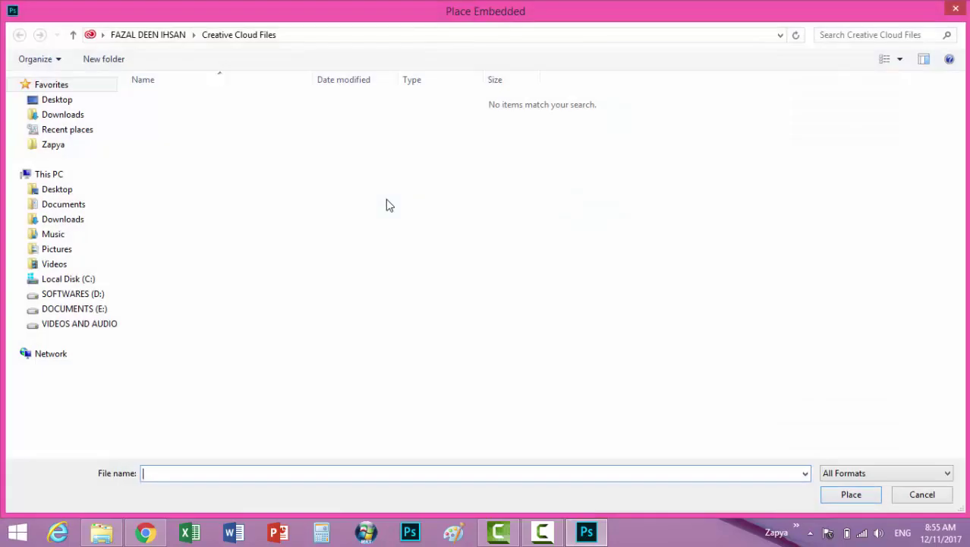
click(62, 99)
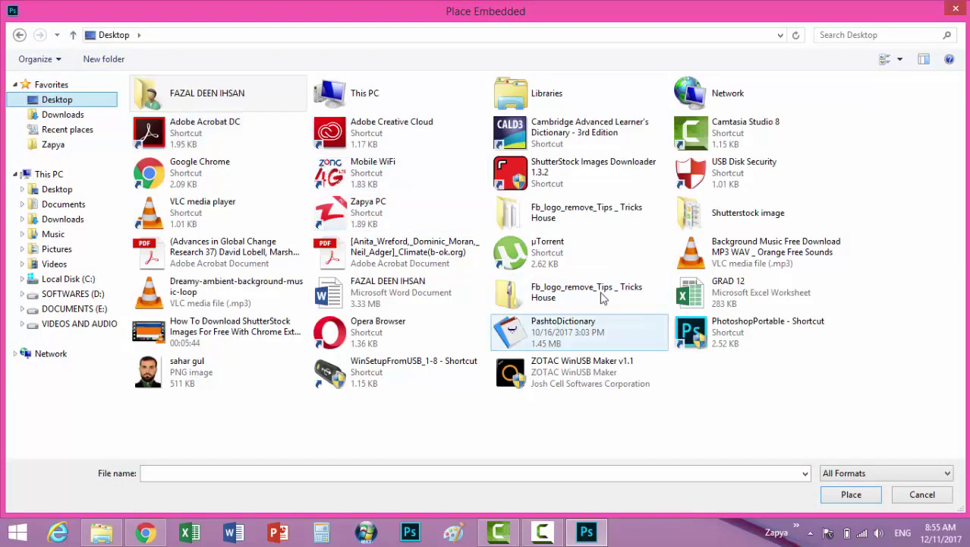
click(564, 218)
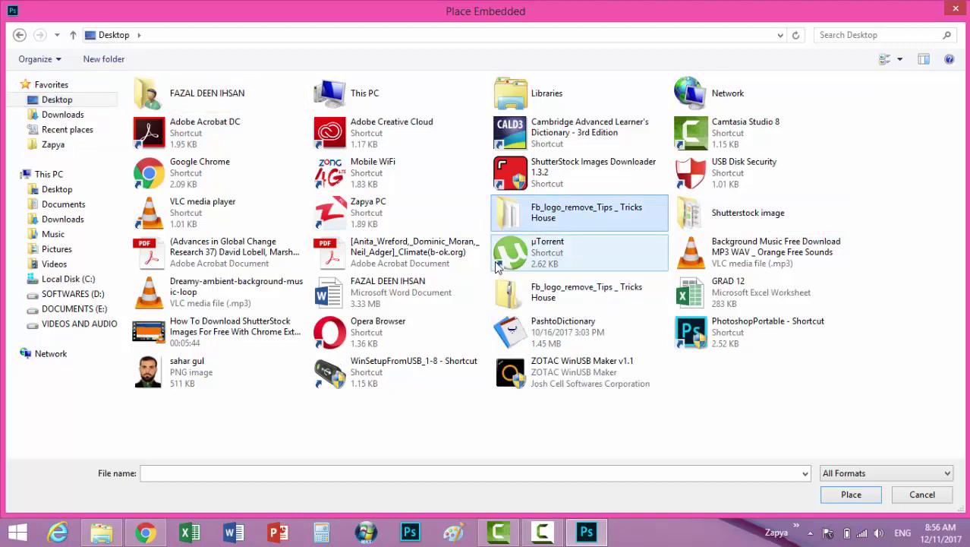
double_click(535, 214)
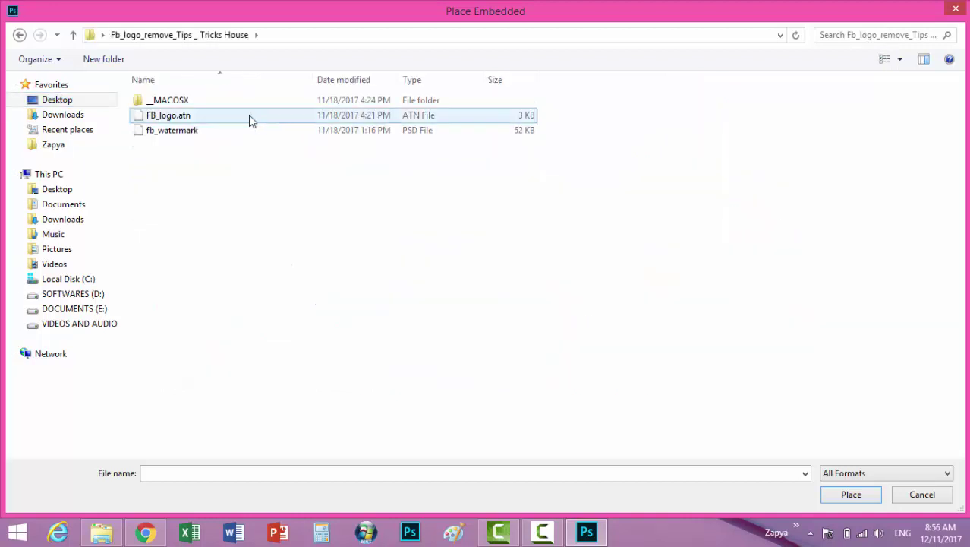
click(187, 135)
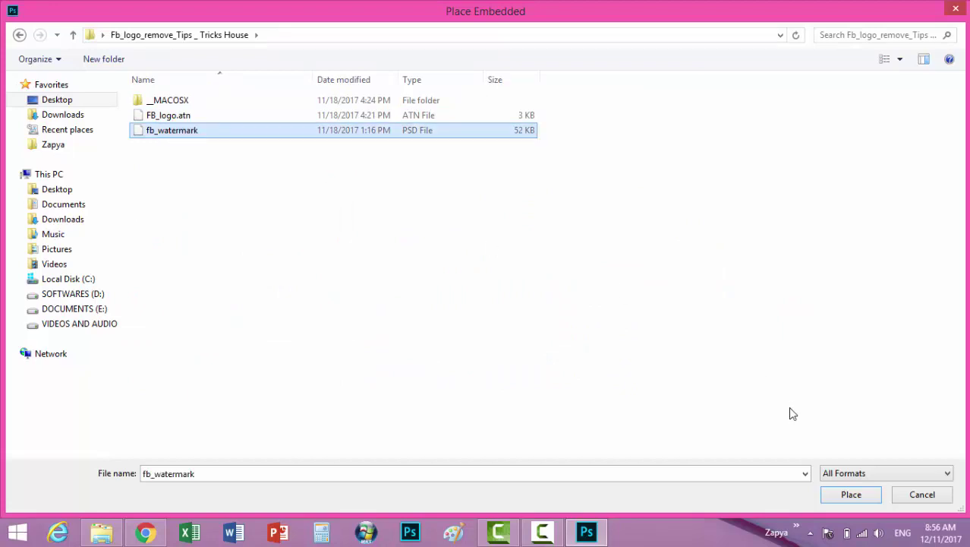
click(845, 495)
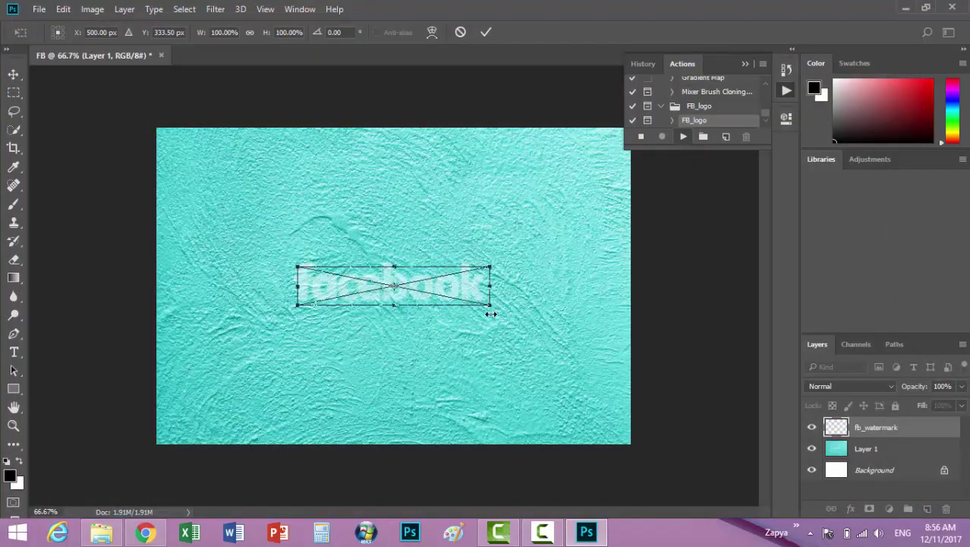
Commit the placement of the fb_watermark layer over the Facebook logo at its original size and position
right_click(419, 277)
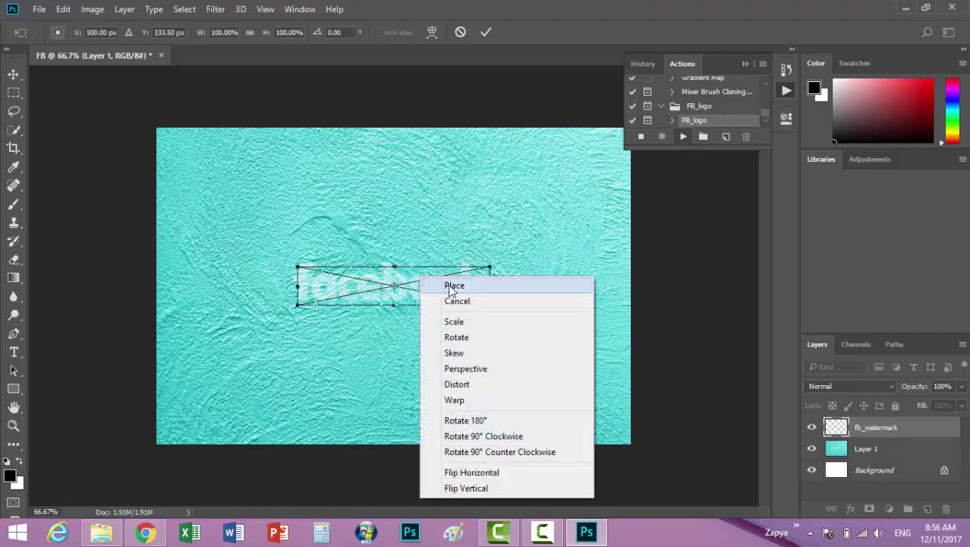
click(453, 289)
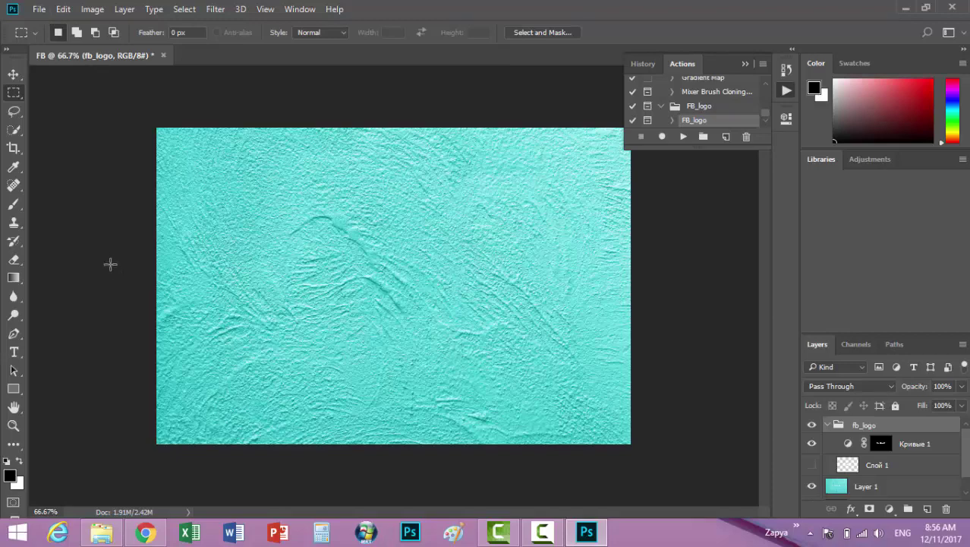
Save the cleaned image to the desktop as a JPEG named background, with maximum quality 12
click(39, 9)
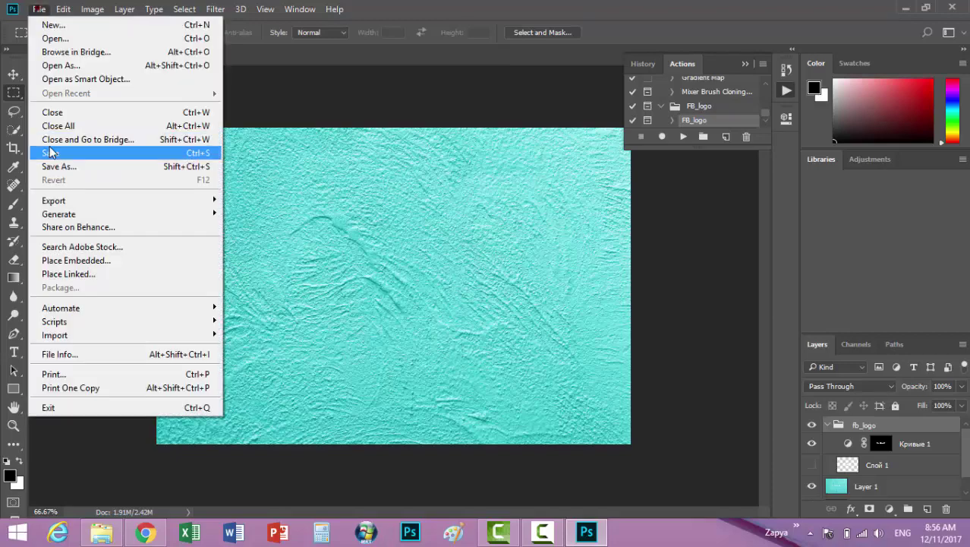
click(53, 151)
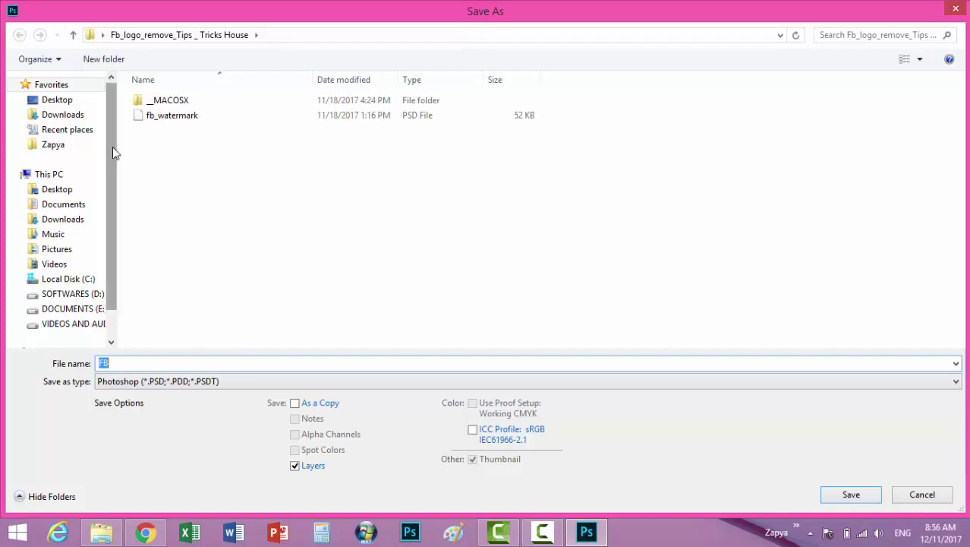
click(57, 103)
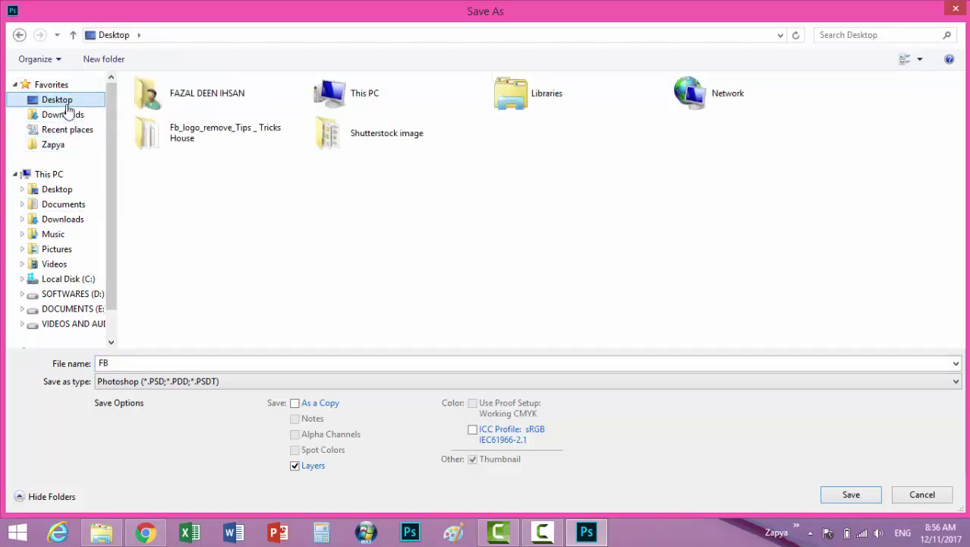
double_click(129, 362)
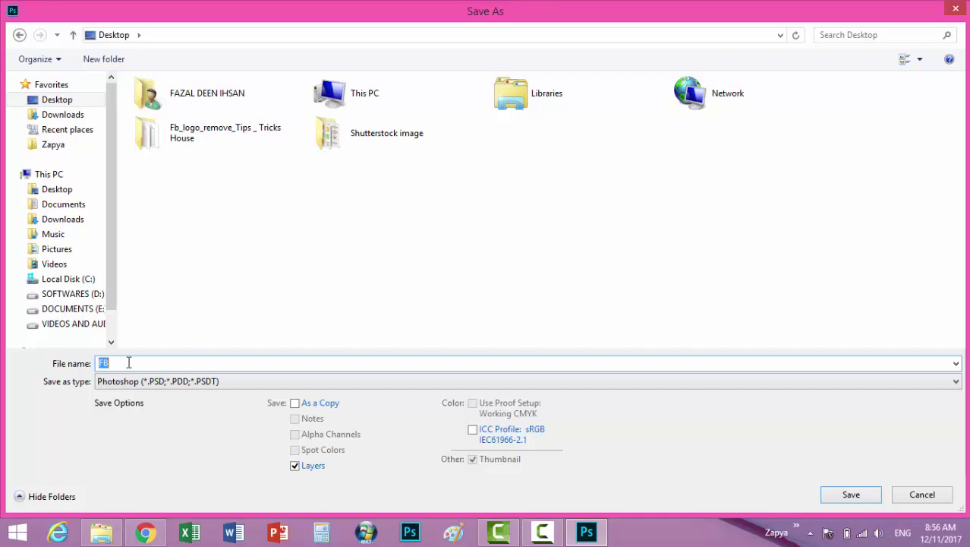
text(background)
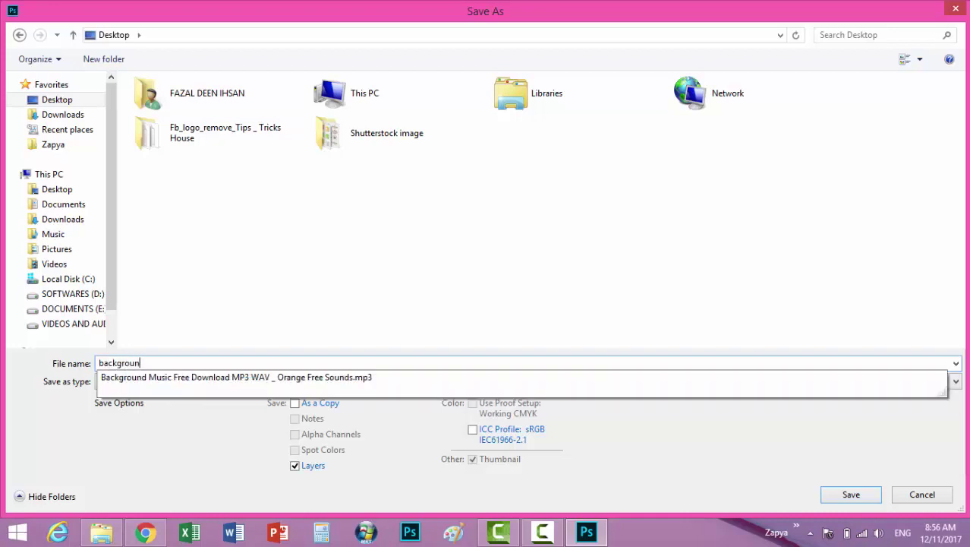
click(248, 368)
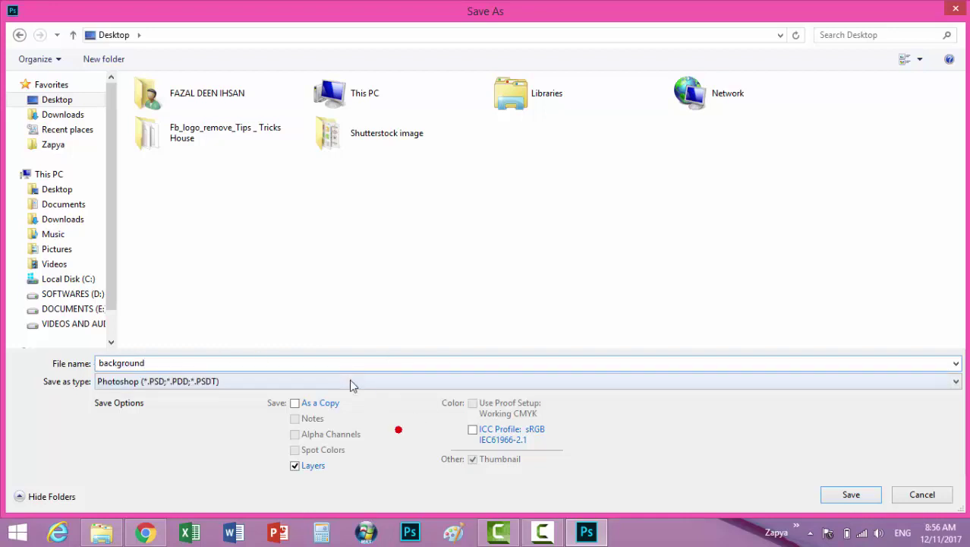
click(351, 383)
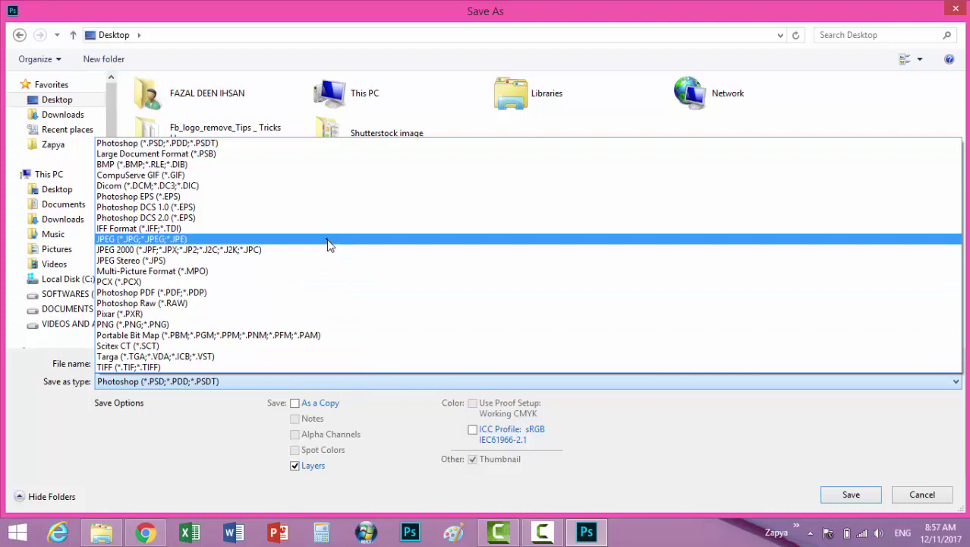
click(326, 239)
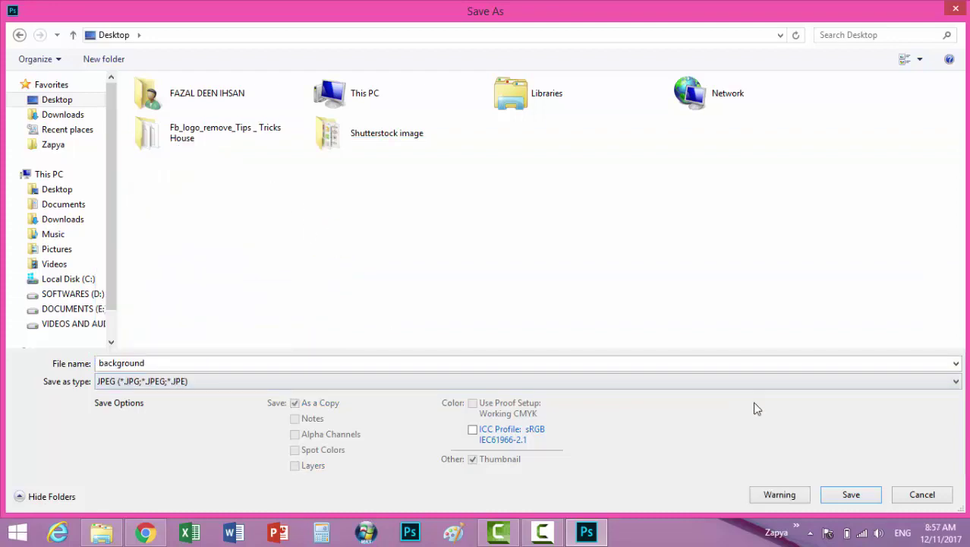
click(842, 494)
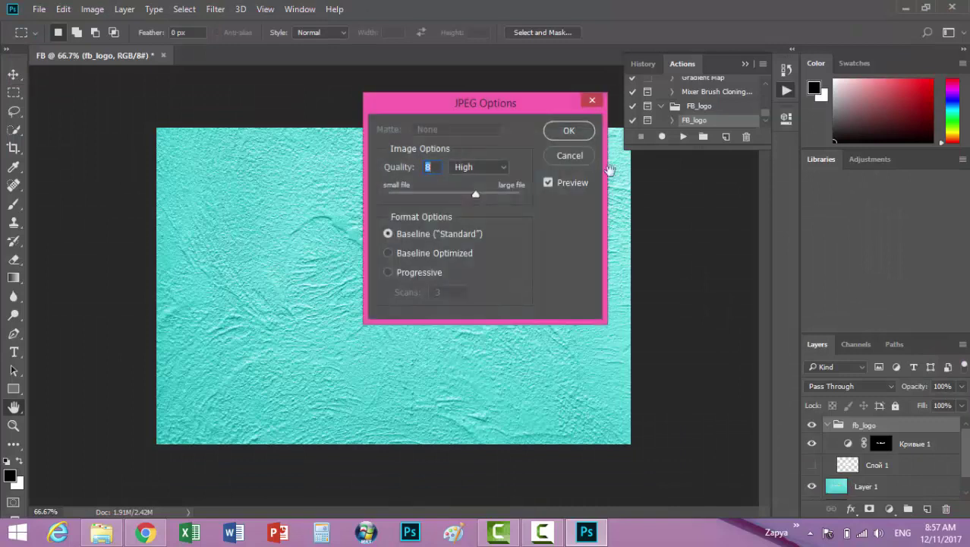
drag(472, 192, 516, 193)
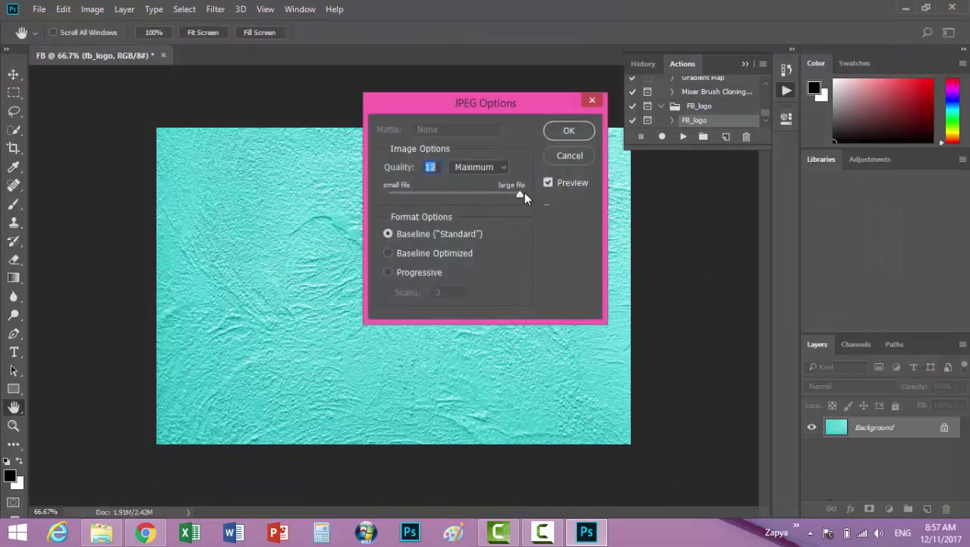
click(569, 132)
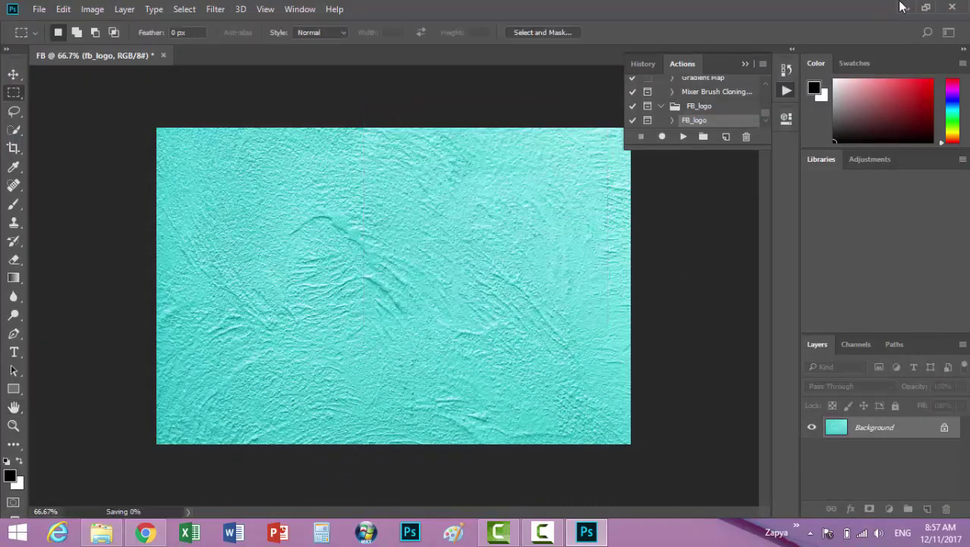
Minimize the open windows, view the saved background image from the desktop to check the logo area, and close the viewer
click(905, 9)
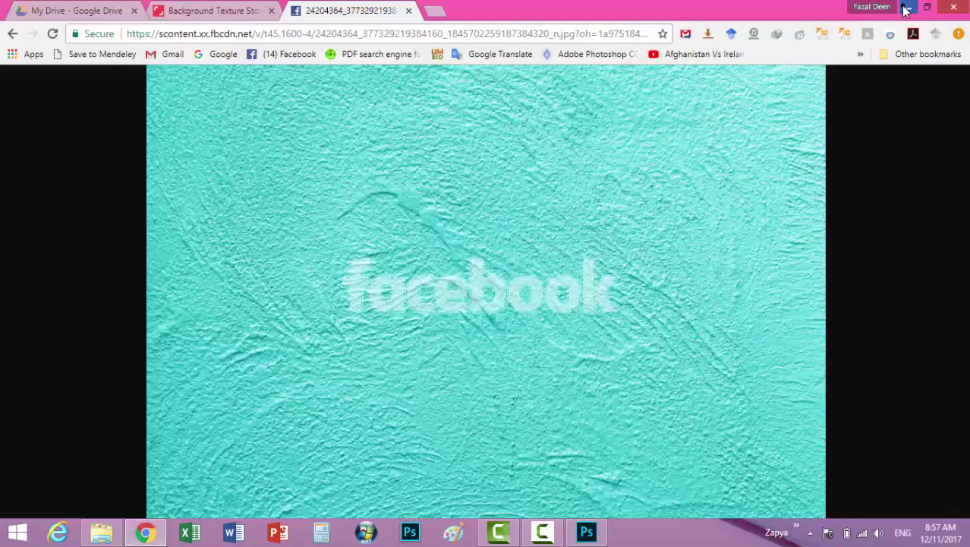
click(905, 8)
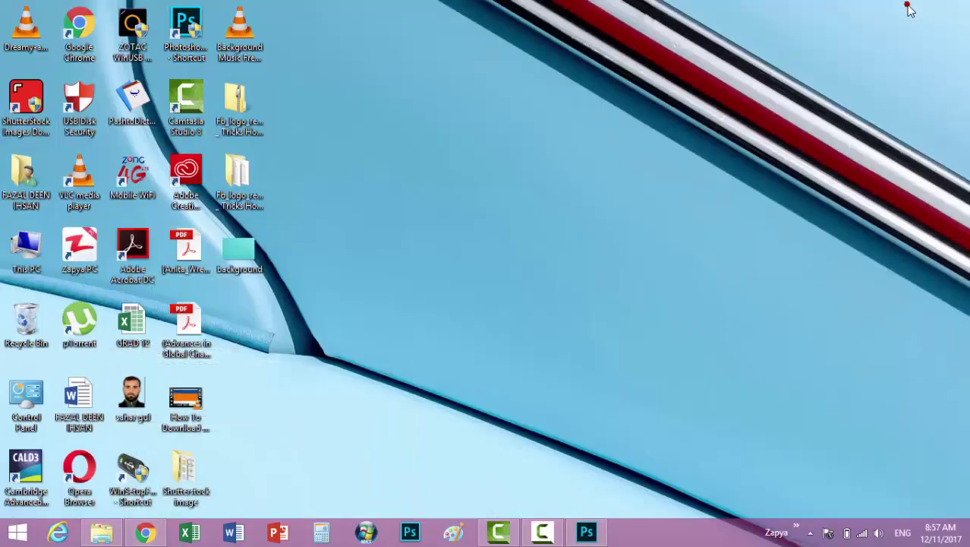
double_click(239, 250)
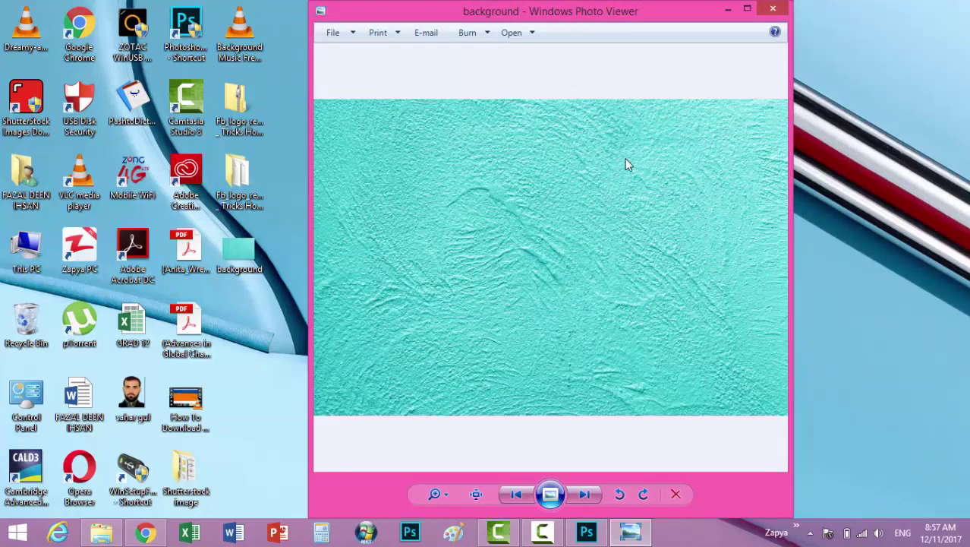
click(772, 8)
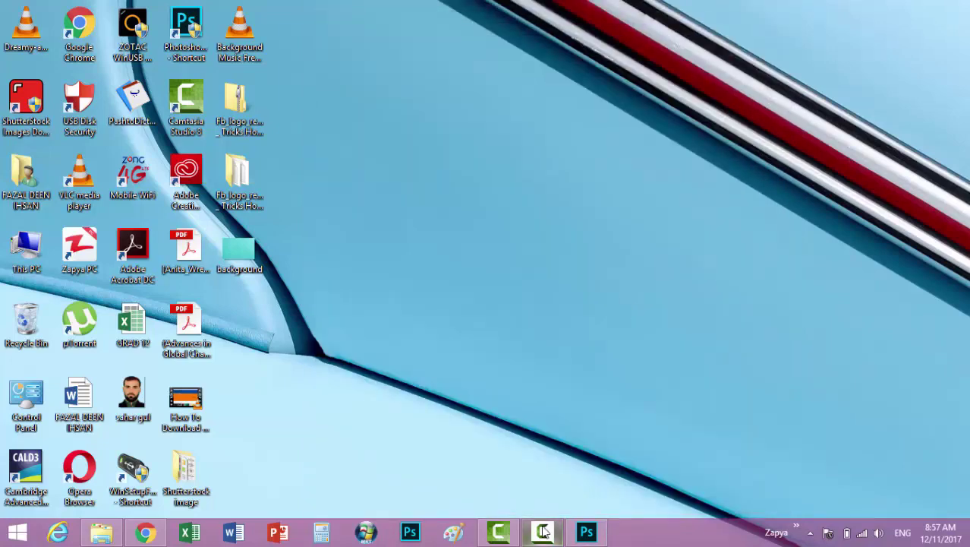
key(F10)
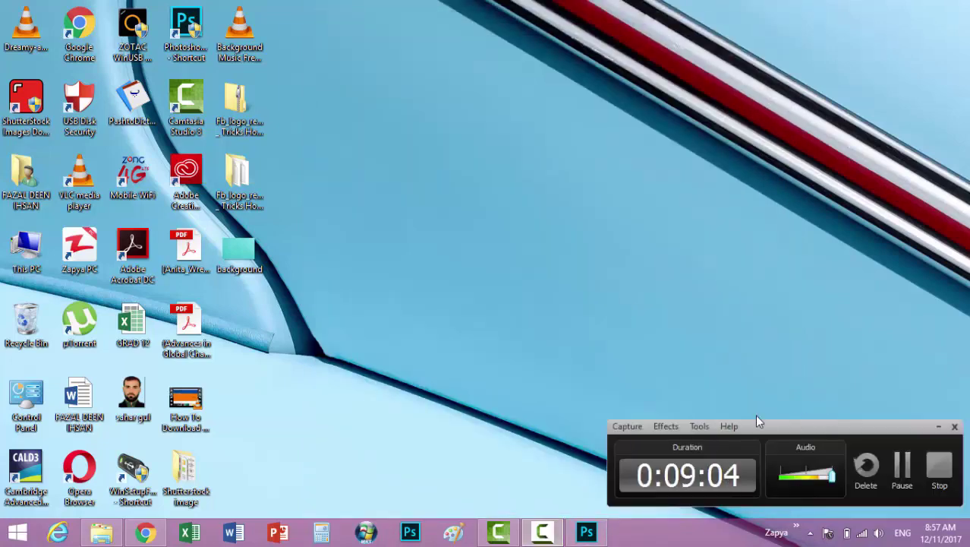